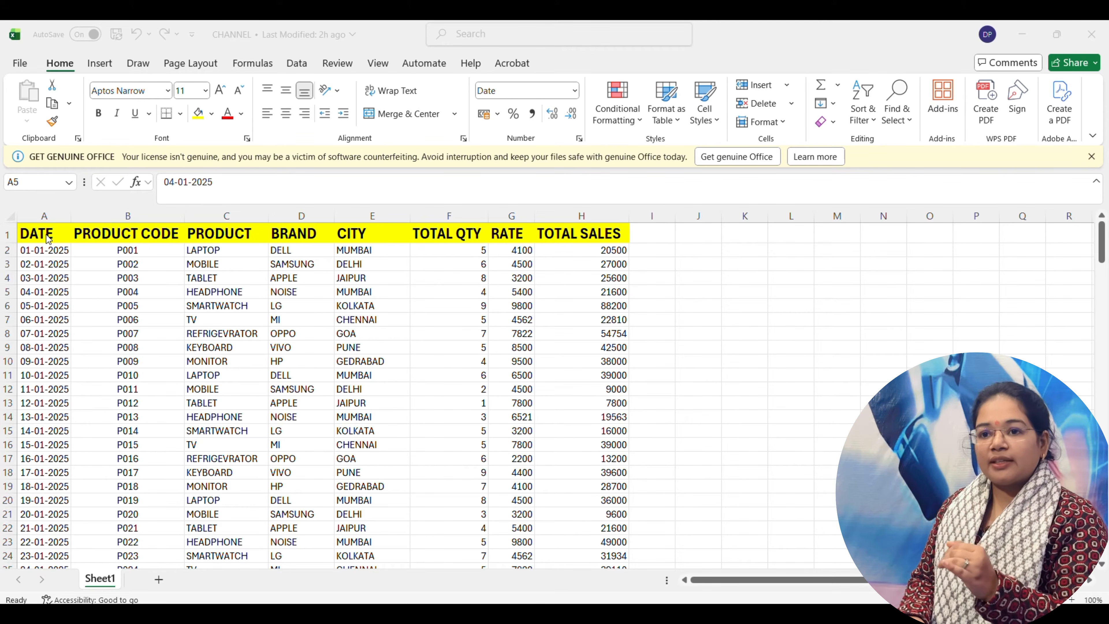
Select the whole sales table from the DATE header to its last record and turn on column filters
left_click(46, 234)
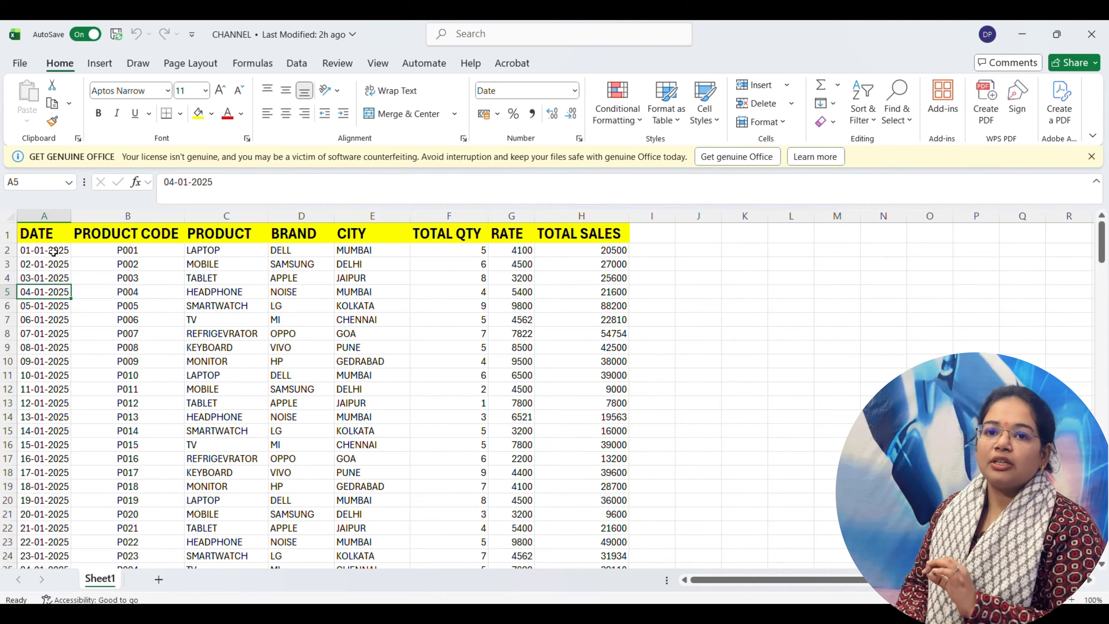
left_click(48, 234)
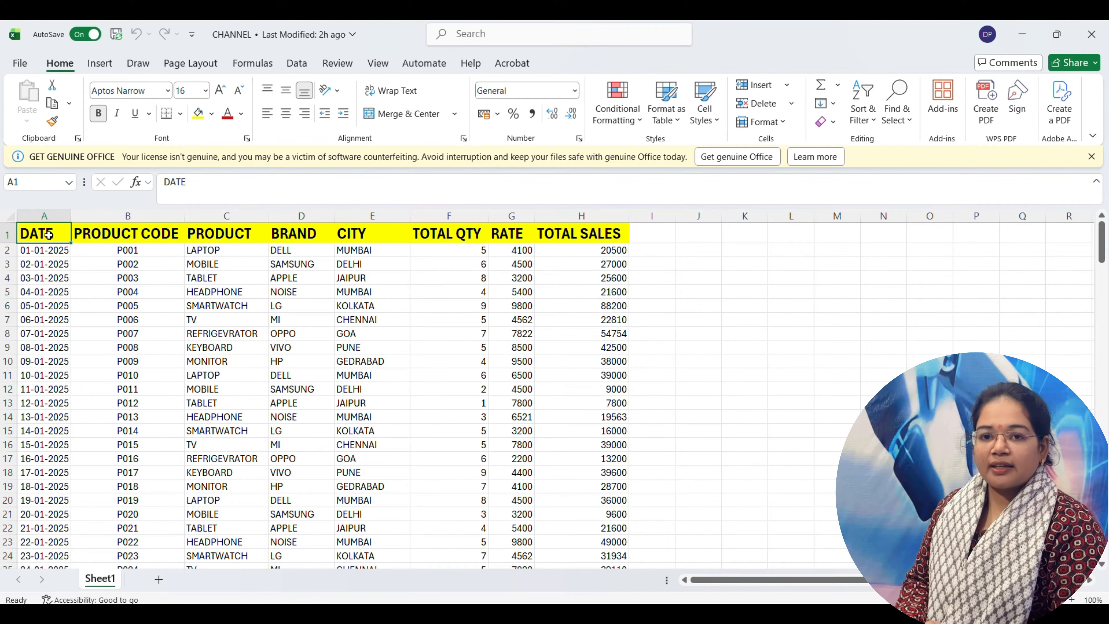
key("ctrl+shift+End")
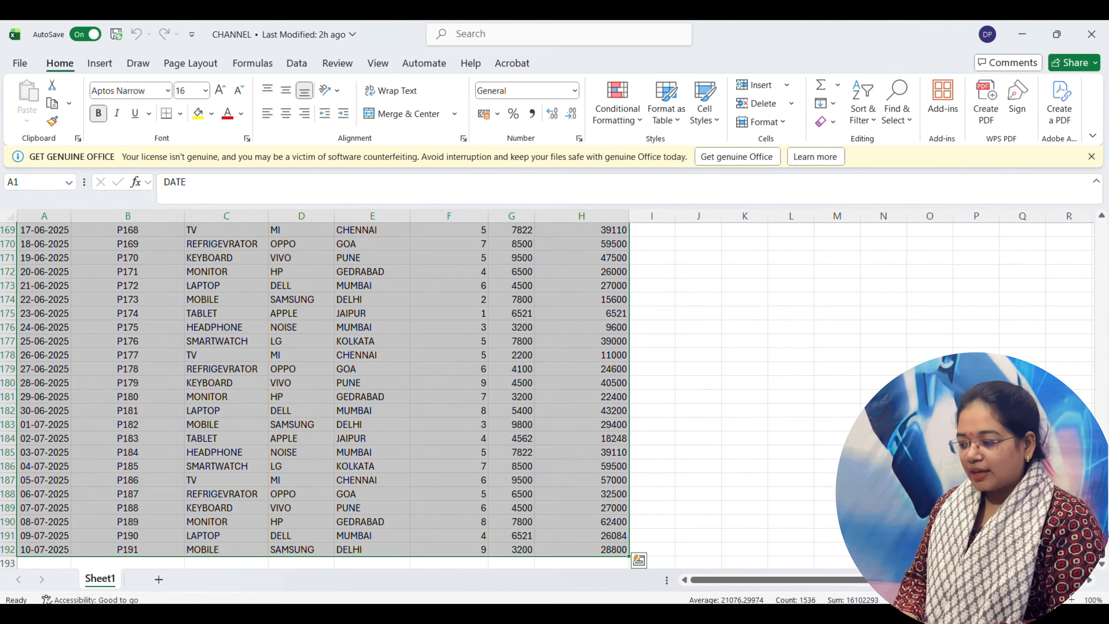
scroll(1039, 320, "up", 20)
scroll(999, 319, "up", 1)
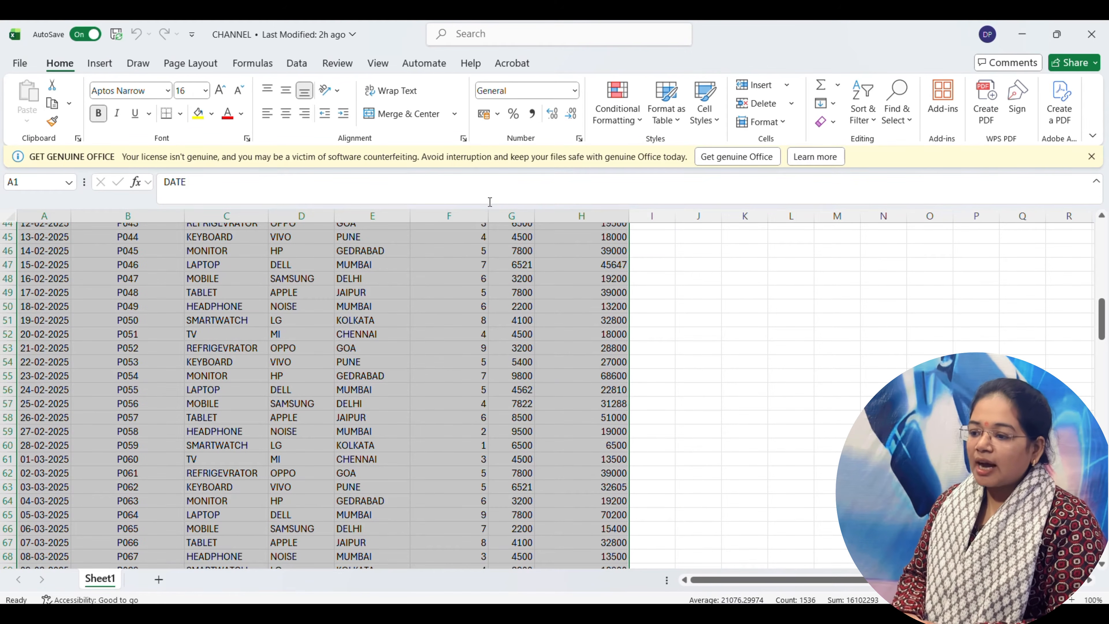
left_click(292, 64)
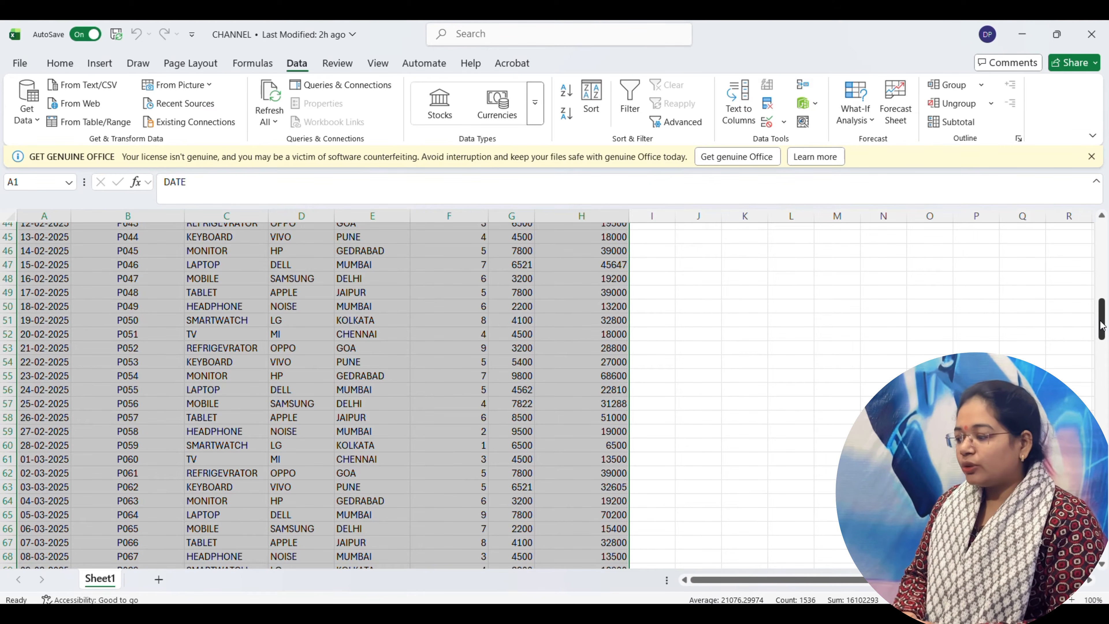
left_click_drag(1101, 325, 1057, 190)
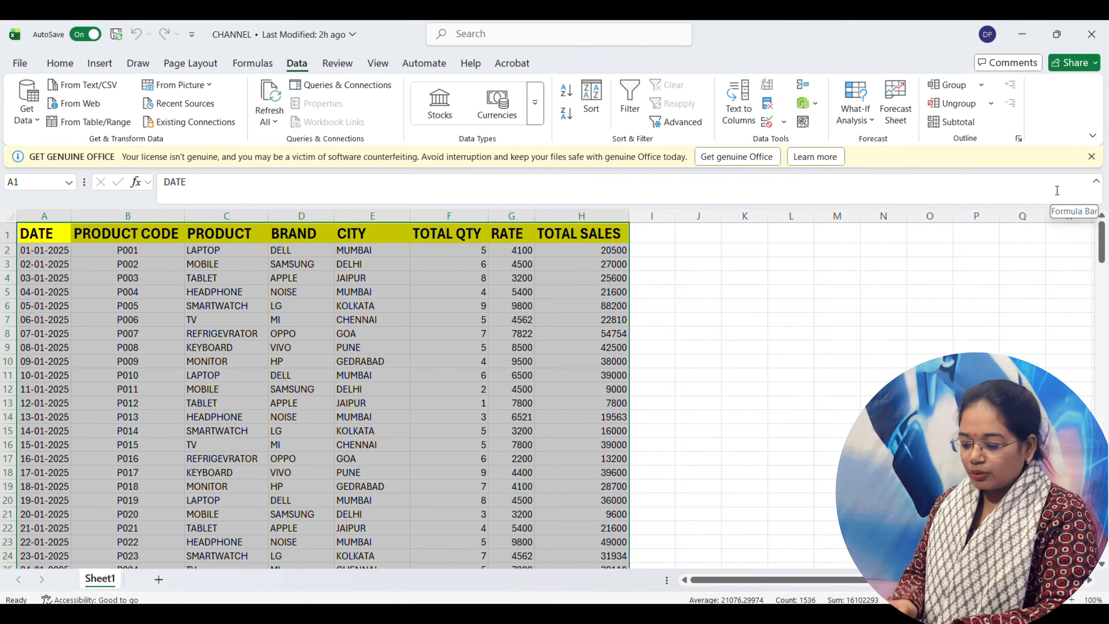
key("ctrl+shift+l")
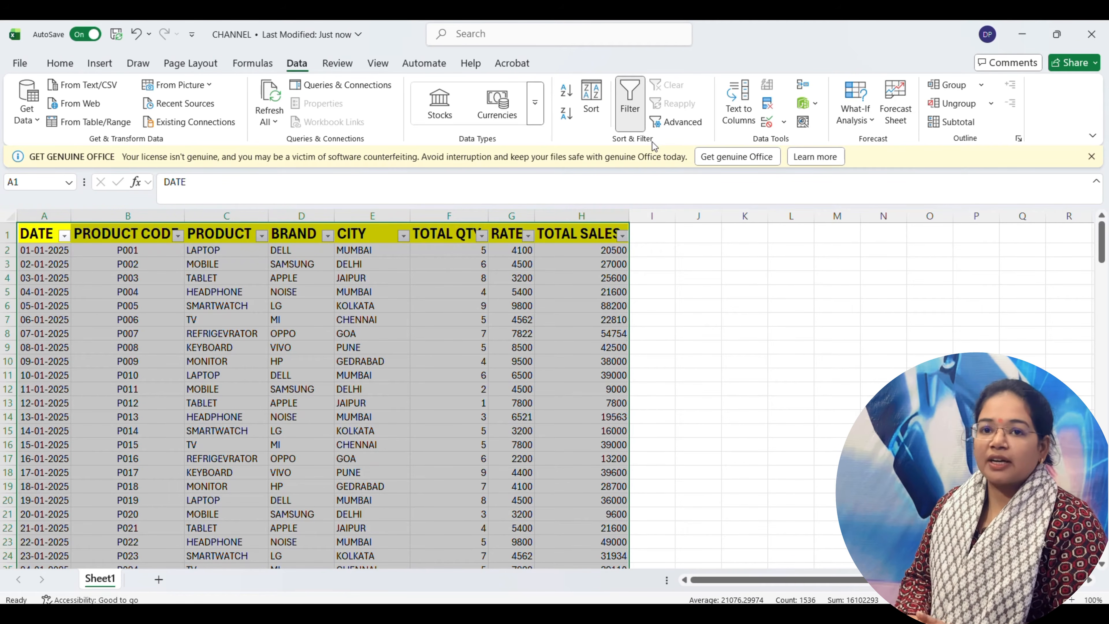
left_click(587, 105)
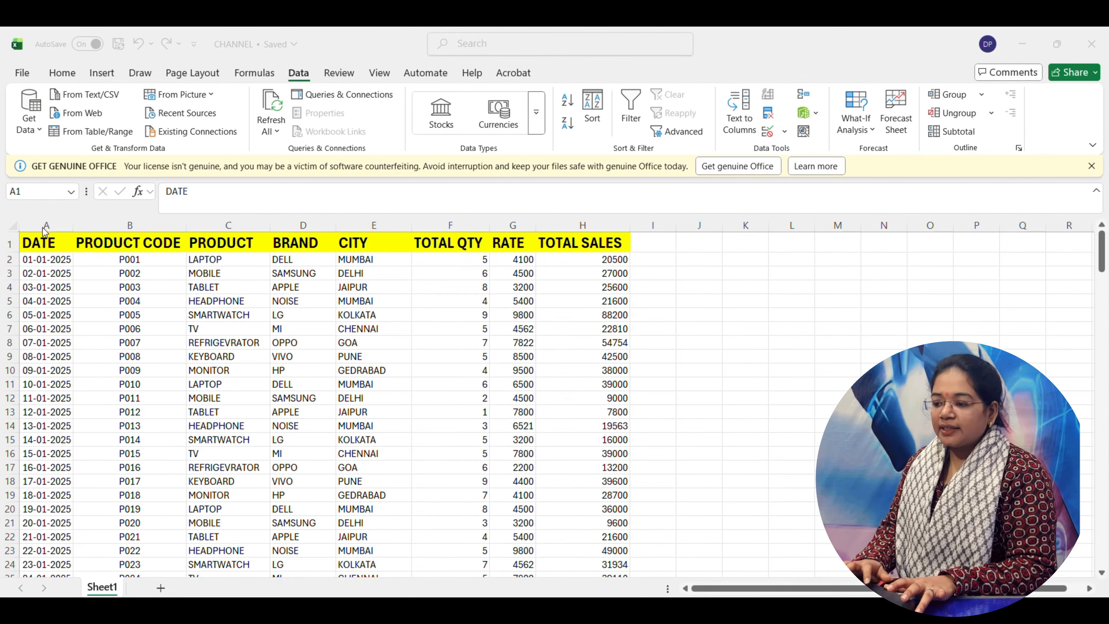
Sort the entire sales table by the CITY column on cell values in A to Z order
left_click(36, 247)
key("ctrl+a")
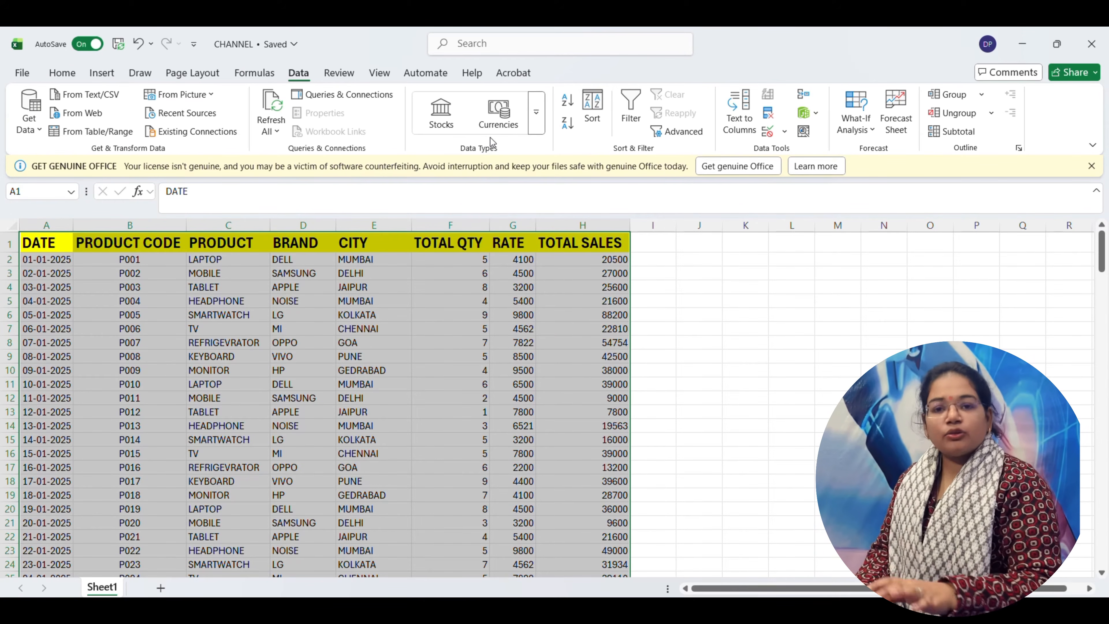
left_click(593, 119)
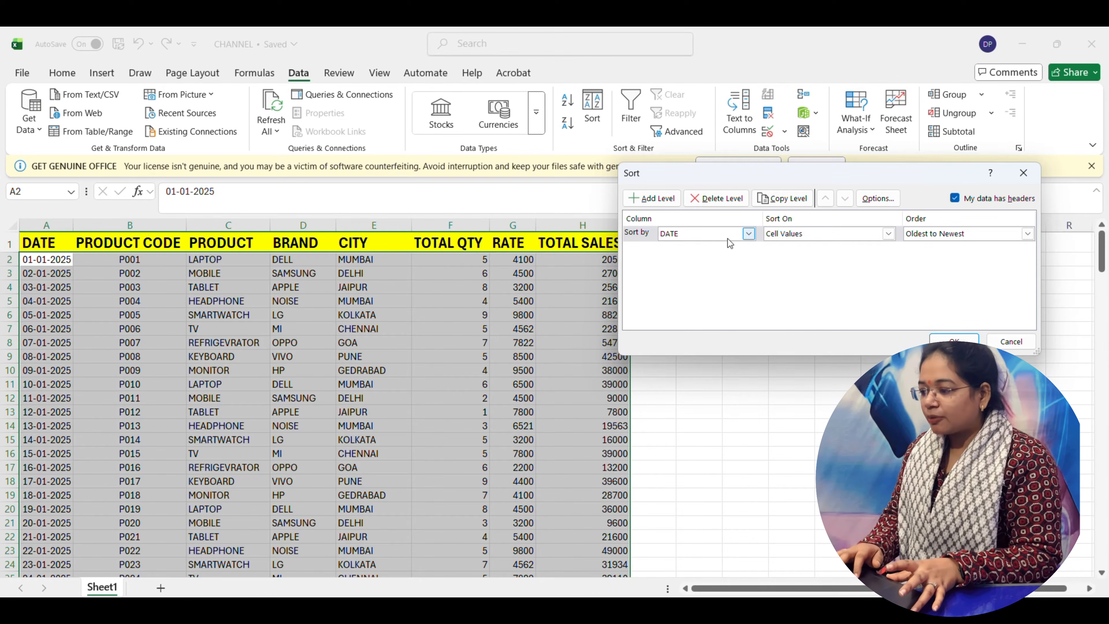
left_click(752, 234)
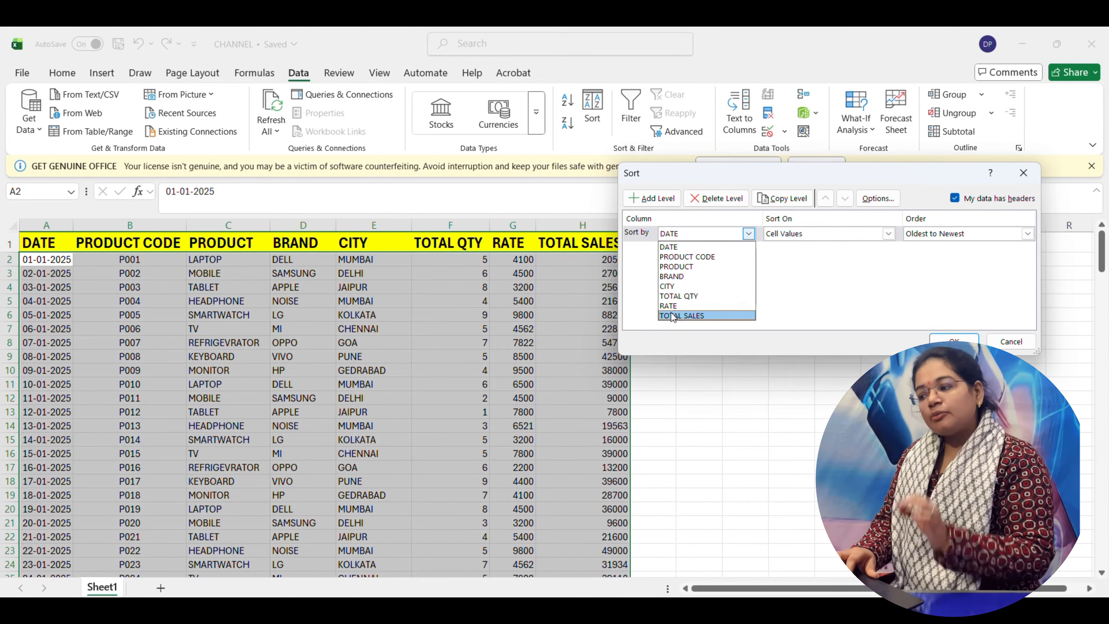
left_click(669, 286)
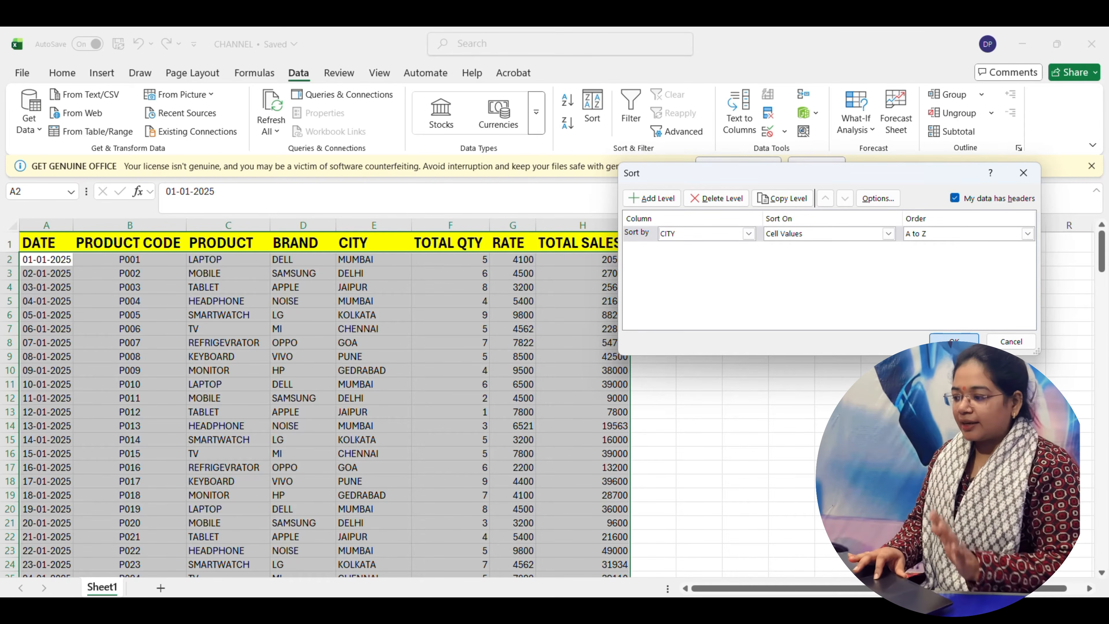
left_click(941, 342)
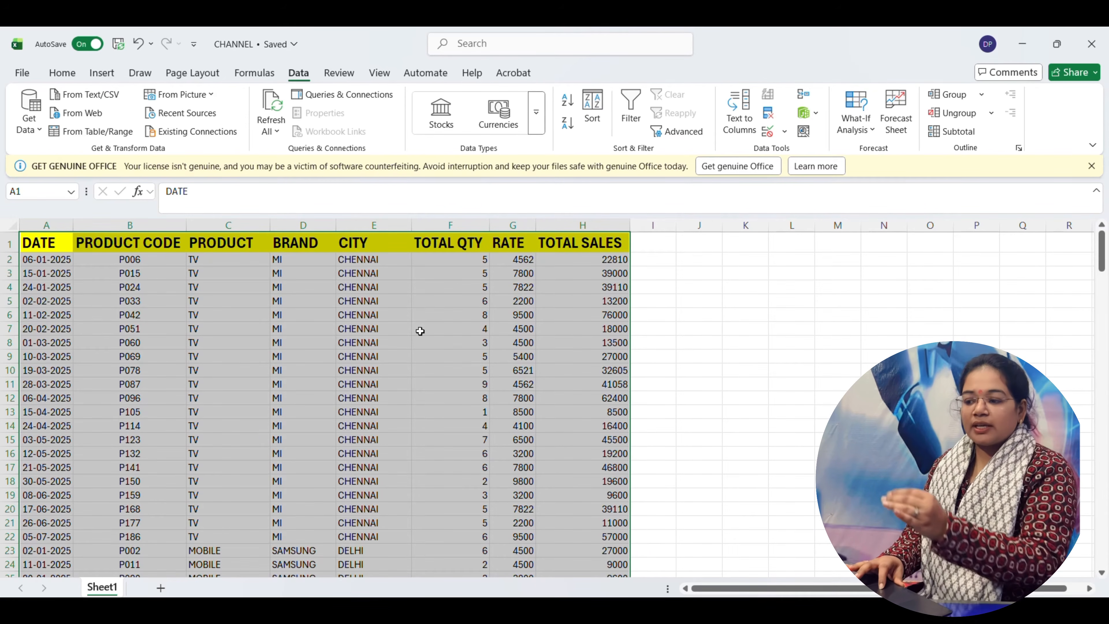
Deselect the table and examine the order of the CITY column from the first record down past the last one
left_click(681, 343)
key("Down")
key("Down")
key("Down")
key("Down")
key("Down")
key("Down")
key("Down")
key("Down")
key("Down")
key("Down")
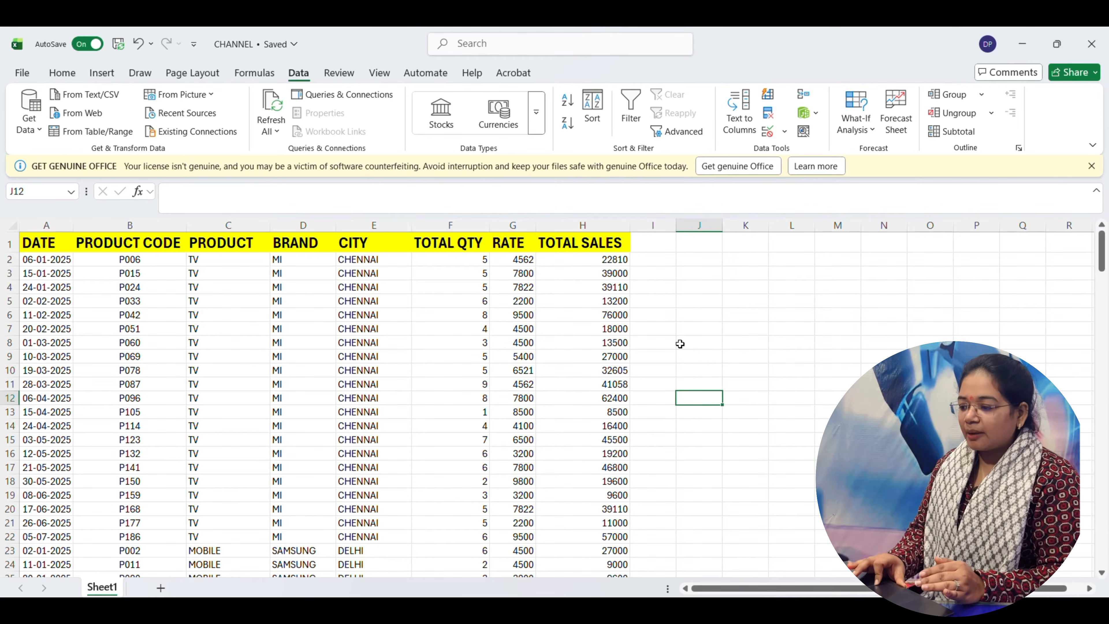
key("Down")
key("Down")
key("Down")
key("Down")
key("Down")
key("Down")
key("Down")
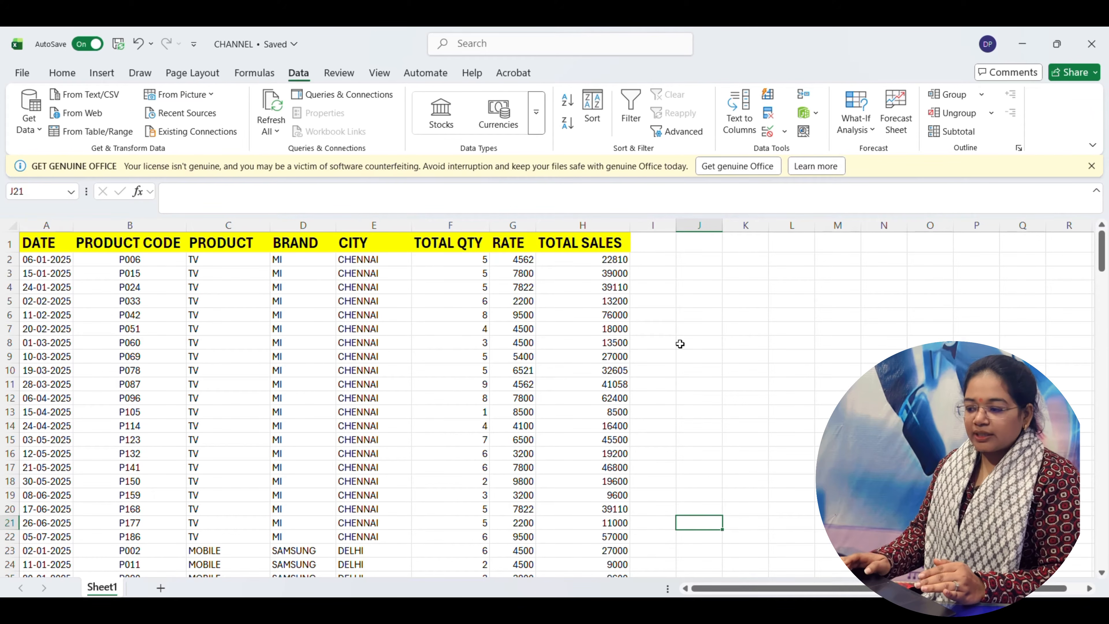
key("Down")
key("Down")
key("Down")
key("Down")
key("Down")
key("Down")
key("Down")
key("Down")
key("Down")
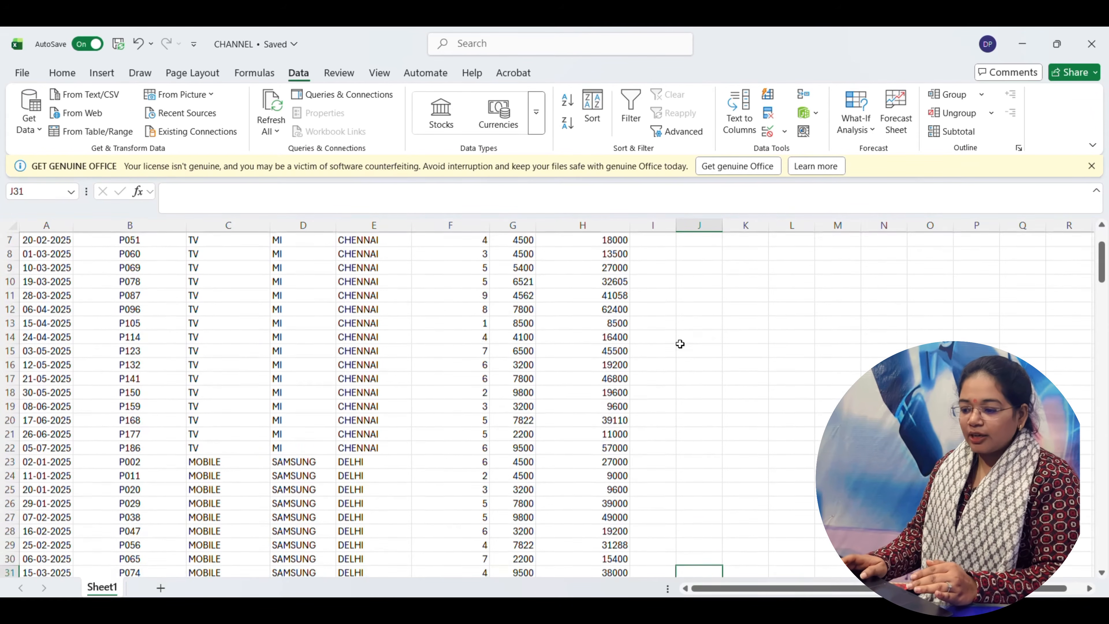
key("Down")
key("Down")
key("Down")
key("Down")
key("Down")
key("Down")
key("Down")
key("Down")
key("Down")
key("Down")
key("Down")
key("Down")
key("Down")
key("Down")
key("Down")
key("Down")
key("Down")
key("Down")
key("Down")
key("Down")
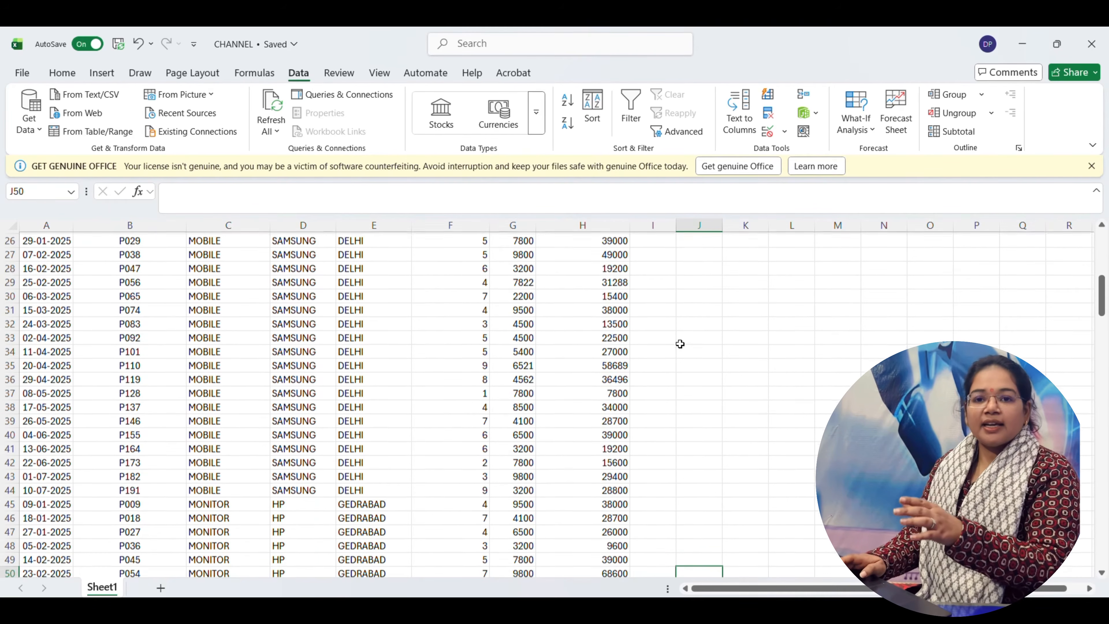
key("Down")
key("Down")
key("Down")
key("Down")
key("Down")
key("Down")
key("Down")
key("Down")
key("Down")
key("Down")
key("Down")
key("Down")
key("Down")
key("Down")
key("Down")
key("Down")
key("Down")
key("Down")
key("Down")
key("Down")
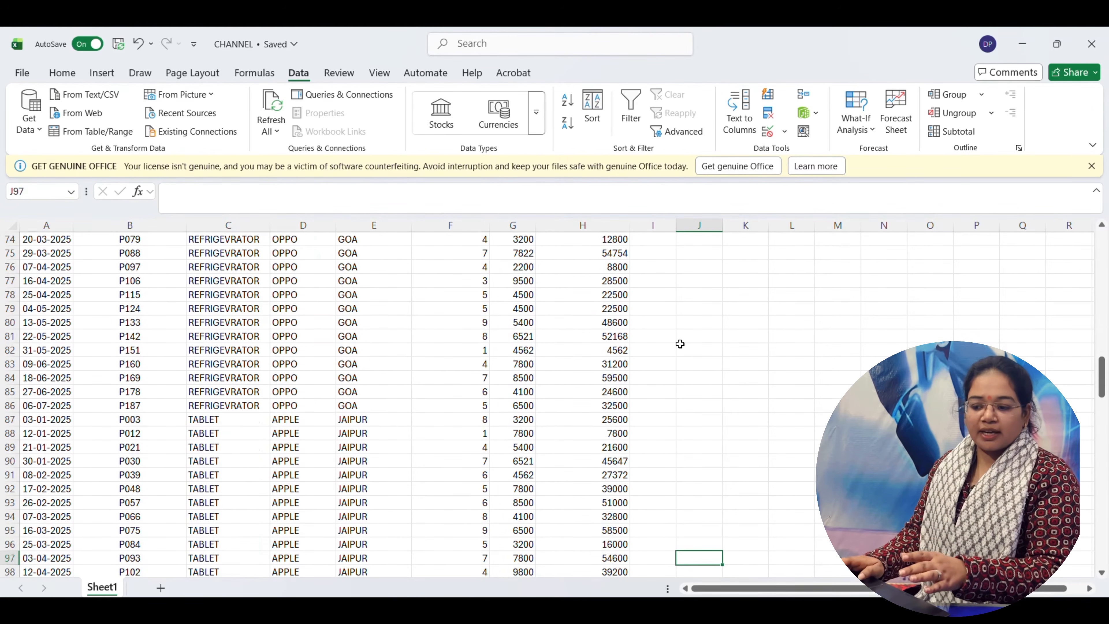
key("Down")
key("Down")
key("Down")
key("Down")
key("Down")
key("Down")
key("Down")
key("Down")
key("Down")
key("Down")
key("Down")
key("Down")
key("Down")
key("Down")
key("Down")
key("Down")
key("Down")
key("Down")
key("Down")
key("Down")
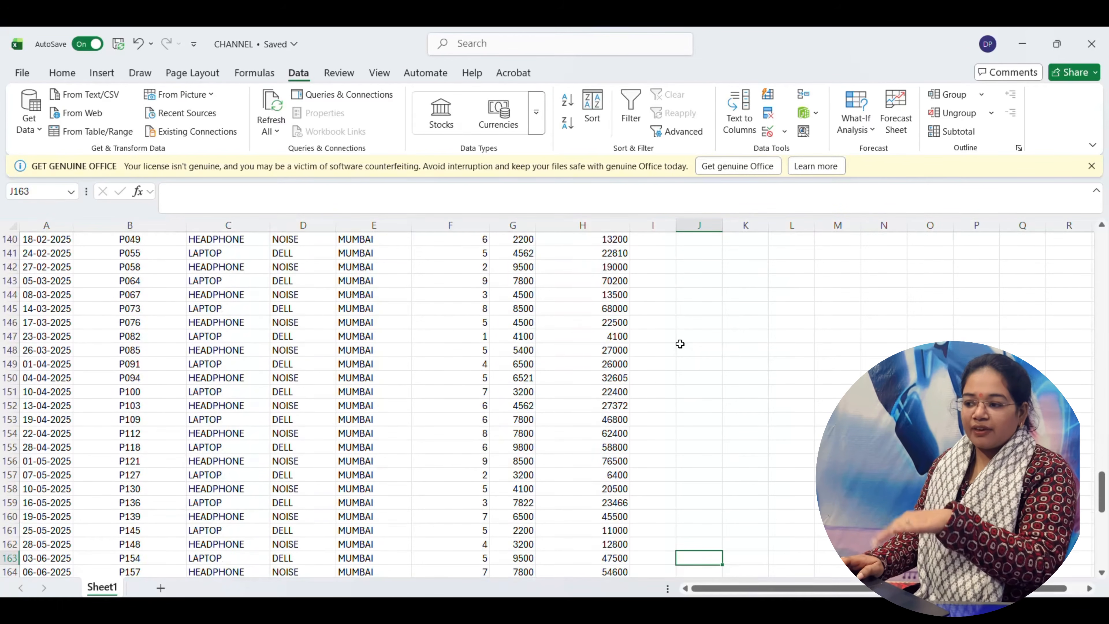
key("Down")
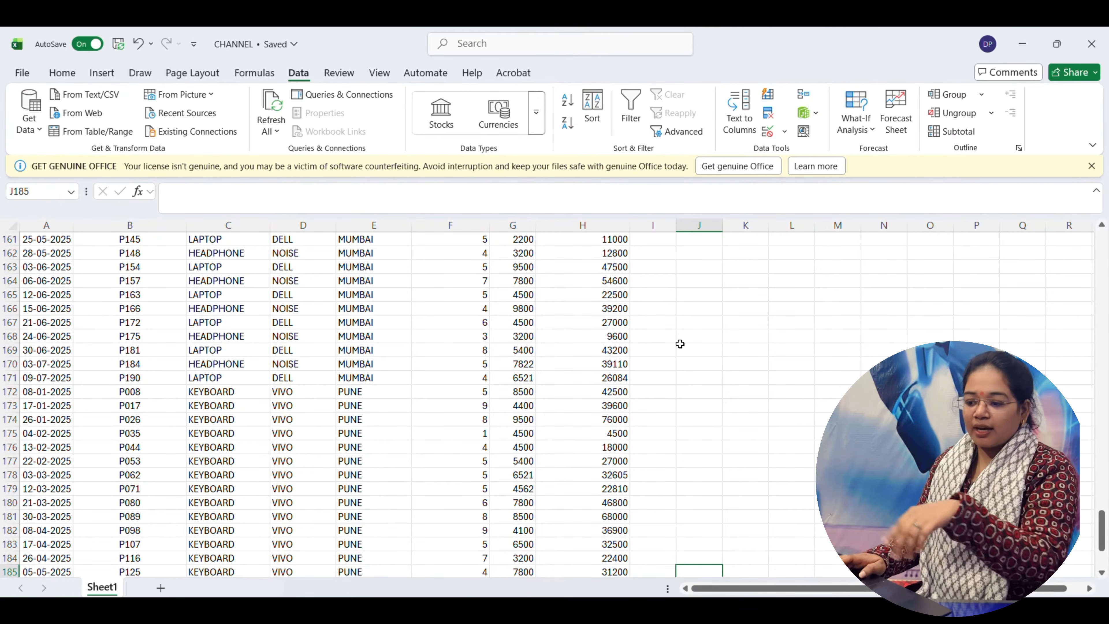
key("Down")
key("Down")
key("Down")
key("Down")
key("Down")
key("Down")
key("Down")
key("Down")
key("Down")
key("Down")
key("Down")
key("Down")
key("Down")
key("Down")
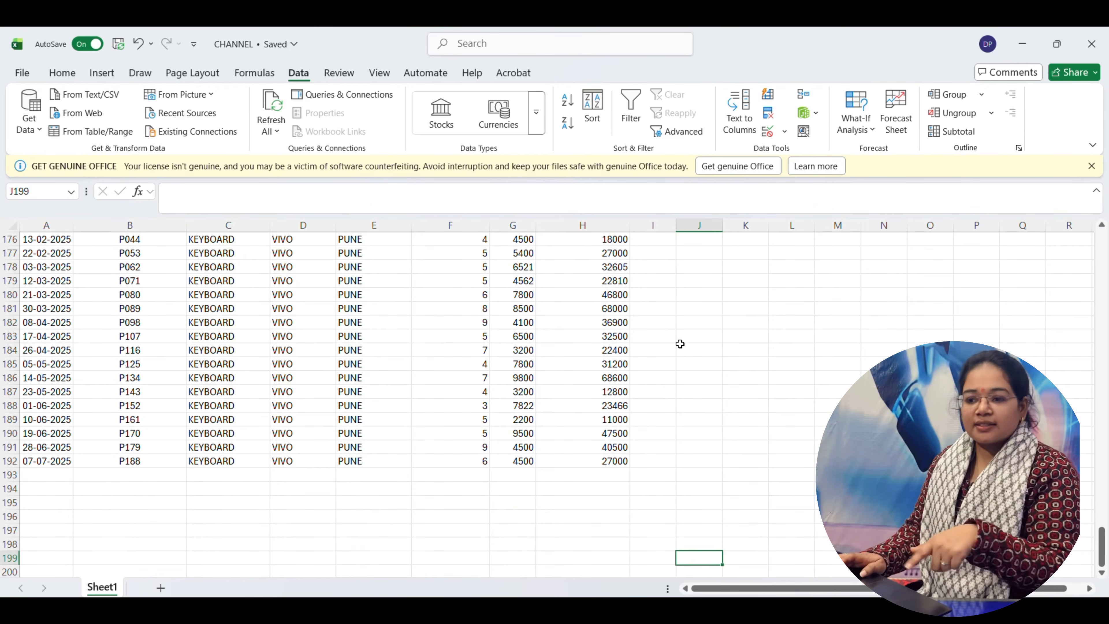
Review the sorted records upward from below the table's last row back to the first records
key("Up")
key("Up")
key("Up")
key("Up")
key("Up")
key("Up")
key("Up")
key("Up")
key("Up")
key("Up")
key("Up")
key("Up")
key("Up")
key("Up")
key("Up")
key("Up")
key("Up")
key("Up")
key("Up")
key("Up")
key("Up")
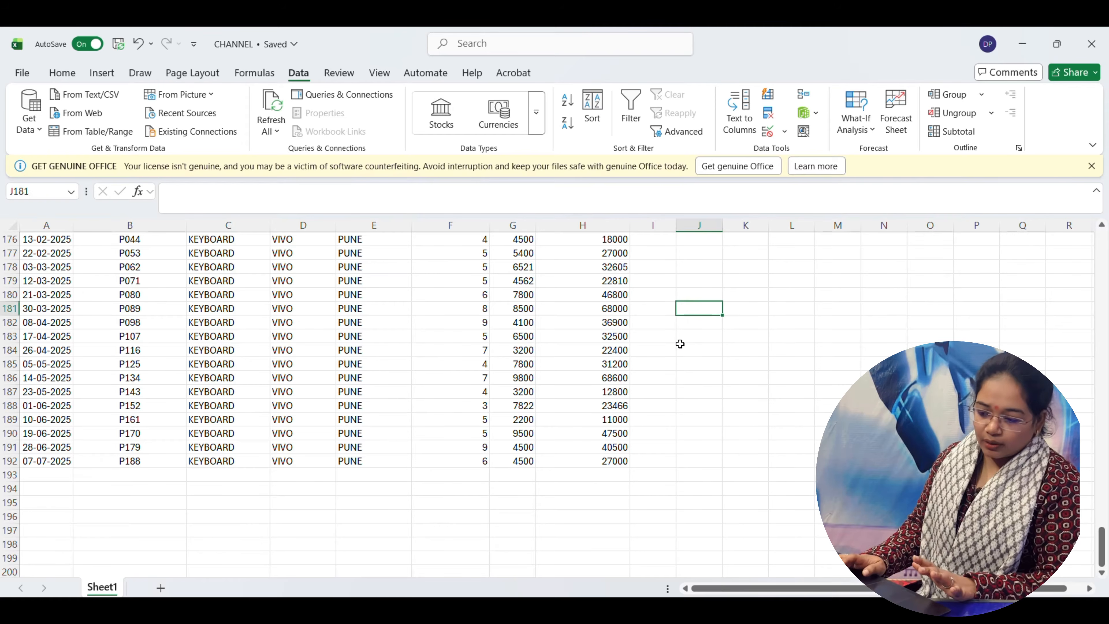
key("Up")
key("Up")
key("Up")
key("Up")
key("Up")
key("Up")
key("Up")
key("Up")
key("Up")
key("Up")
key("Up")
key("Up")
key("Up")
key("Up")
key("Up")
key("Up")
key("Up")
key("Up")
key("Up")
key("Up")
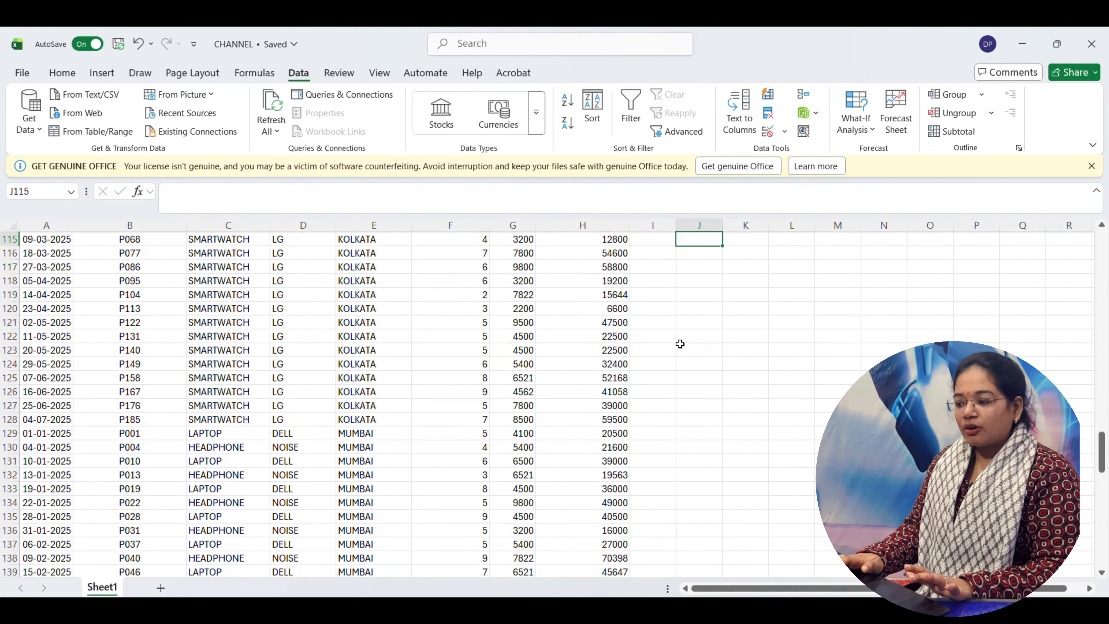
key("Up")
key("Up")
key("Up")
key("Up")
key("Up")
key("Up")
key("Up")
key("Up")
key("Up")
key("Up")
key("Up")
key("Up")
key("Up")
key("Up")
key("Up")
key("Up")
key("Up")
key("Up")
key("Up")
key("Up")
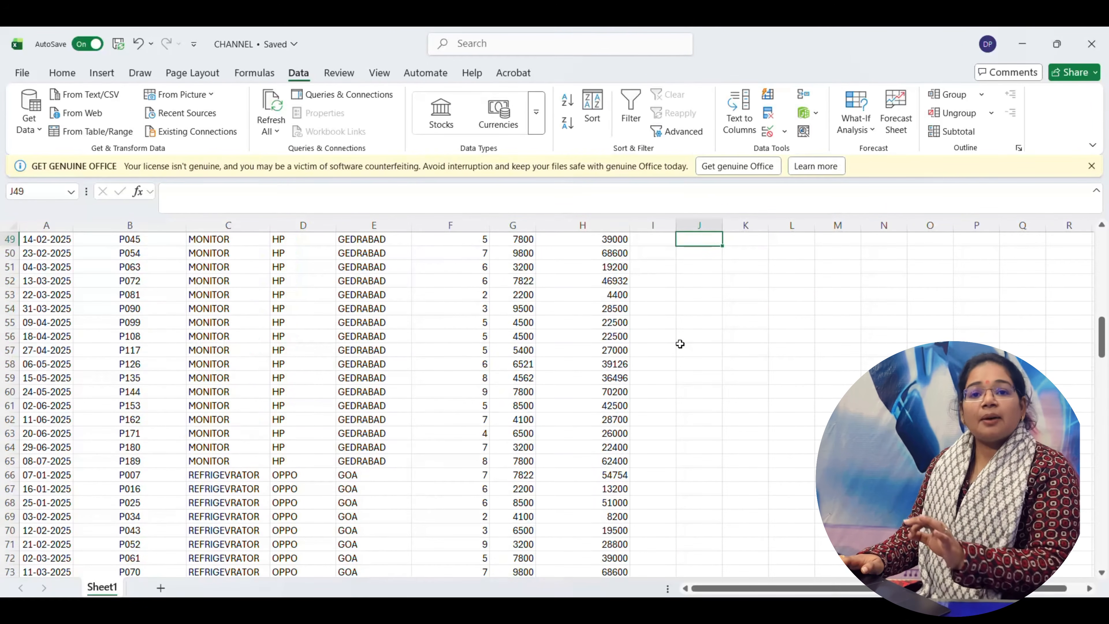
key("Up")
key("Up")
key("Up")
key("Up")
key("Up")
key("Up")
key("Up")
key("Up")
key("Up")
key("Up")
key("Up")
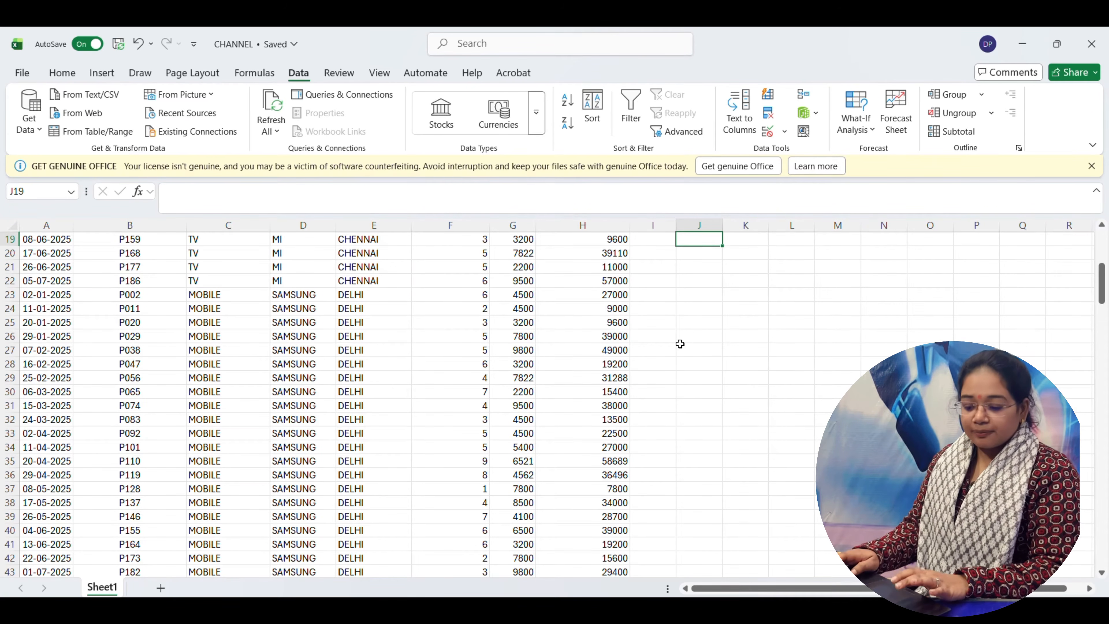
key("shift+Up")
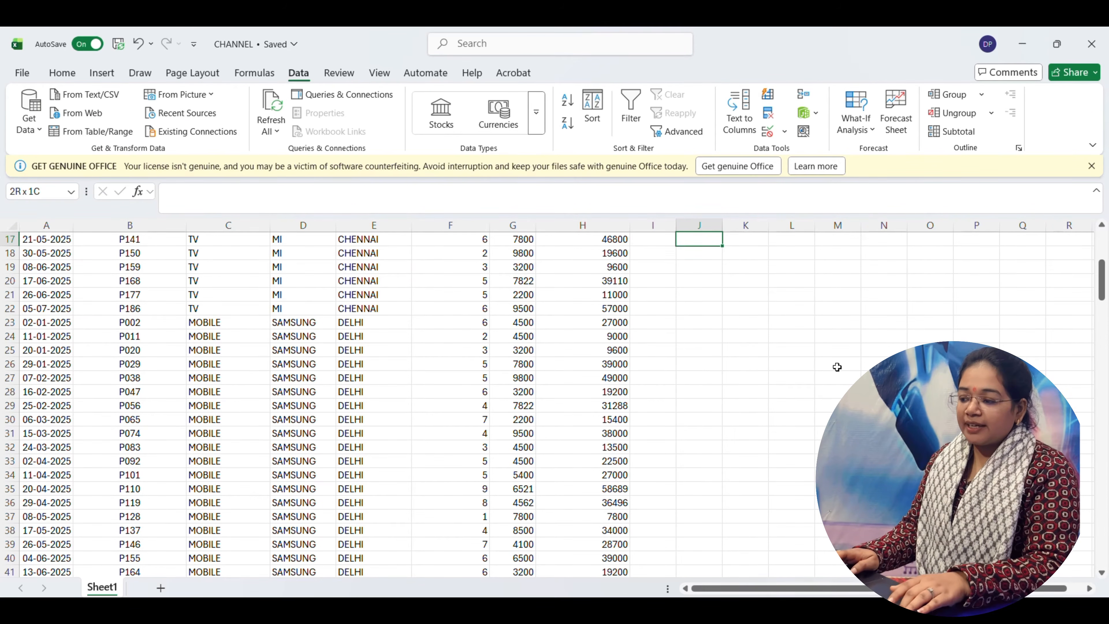
key("ctrl+shift+Up")
key("Up")
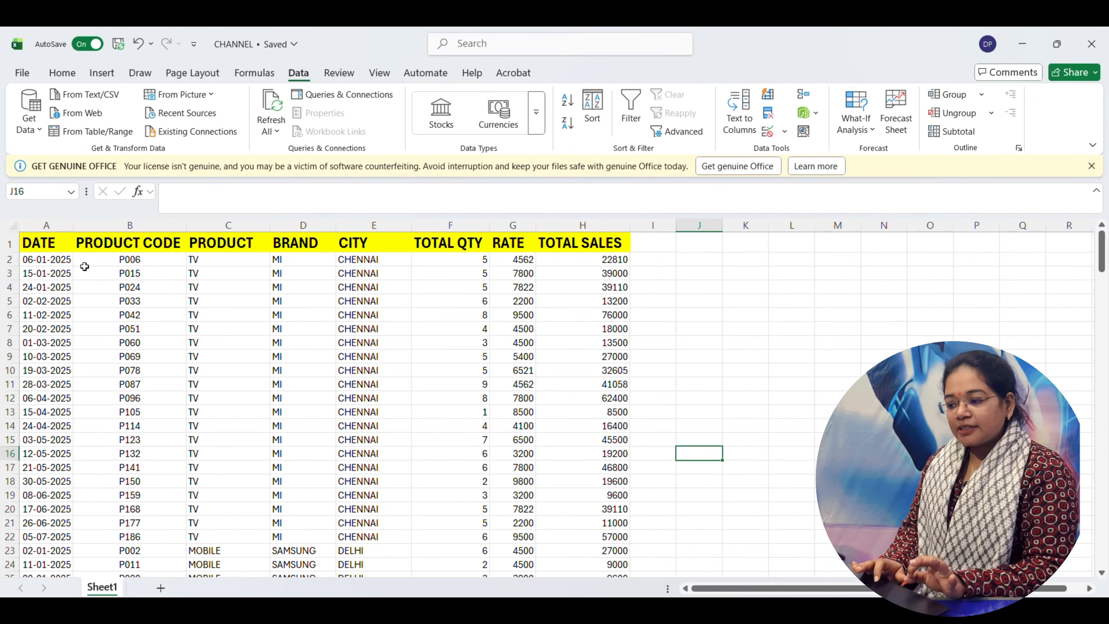
left_click(53, 246)
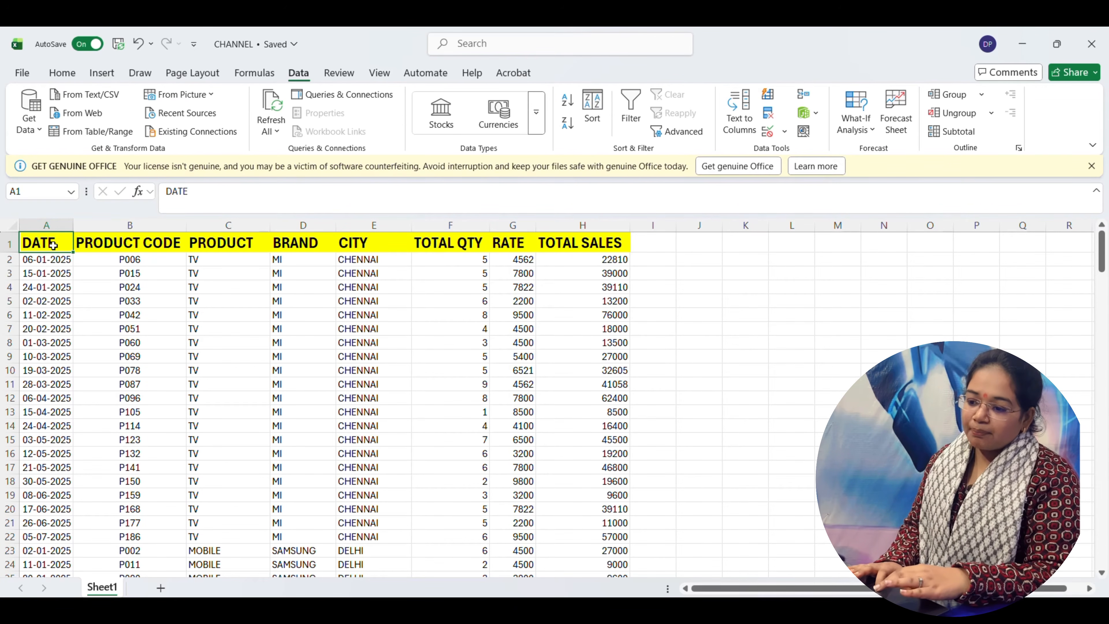
double_click(53, 245)
double_click(53, 245)
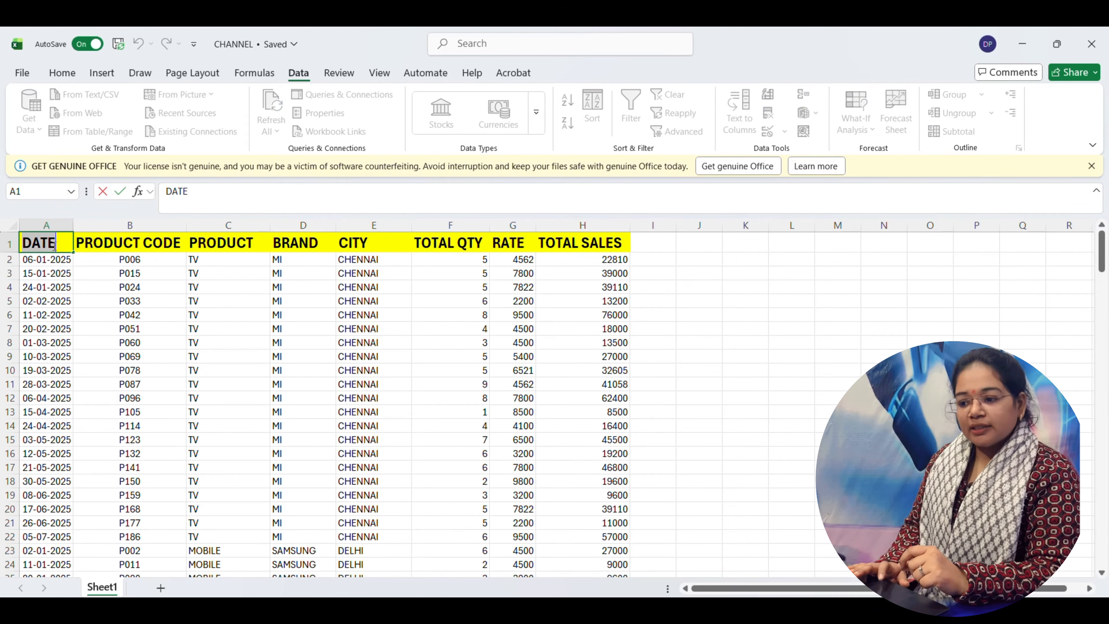
left_click(120, 284)
Add subtotals to the whole sales table, summing TOTAL SALES at each change in CITY, and deselect the table
left_click(64, 241)
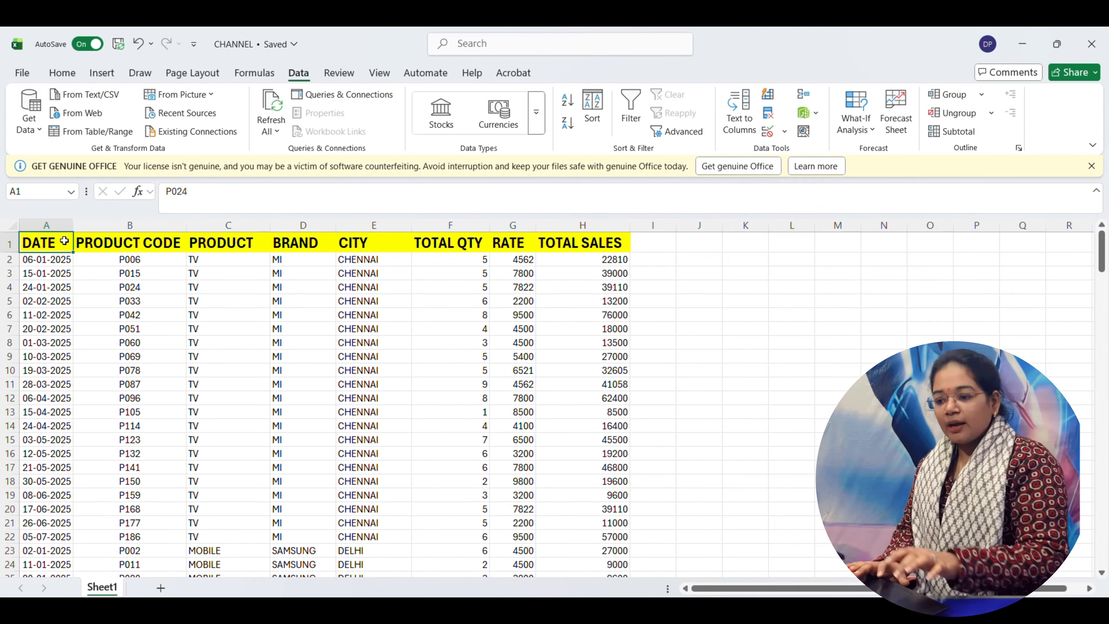
key("ctrl+shift+End")
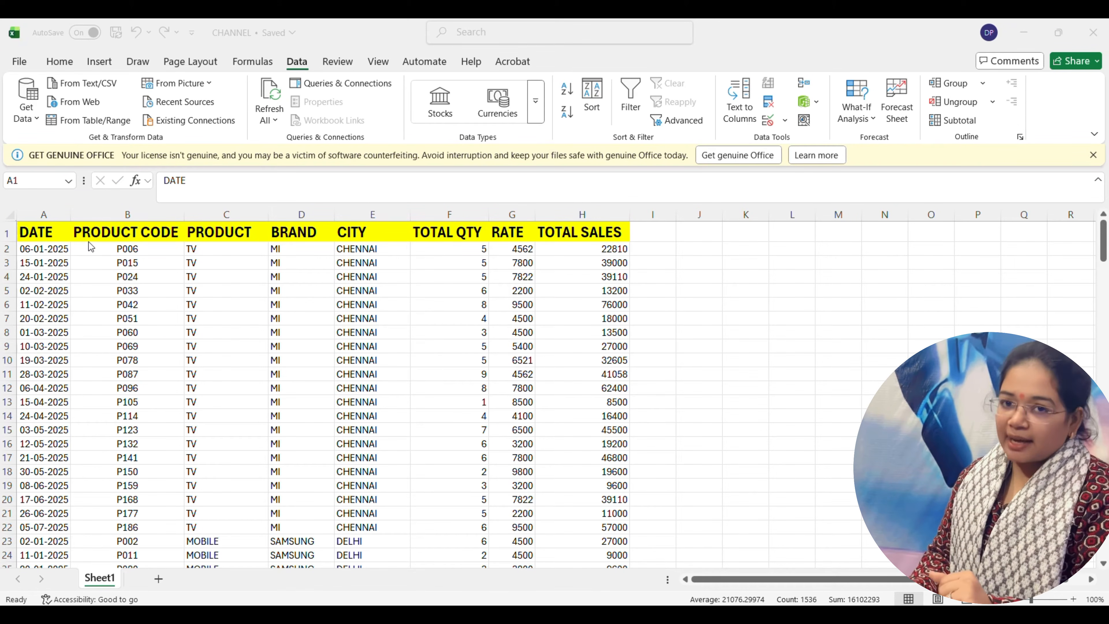
left_click(53, 230)
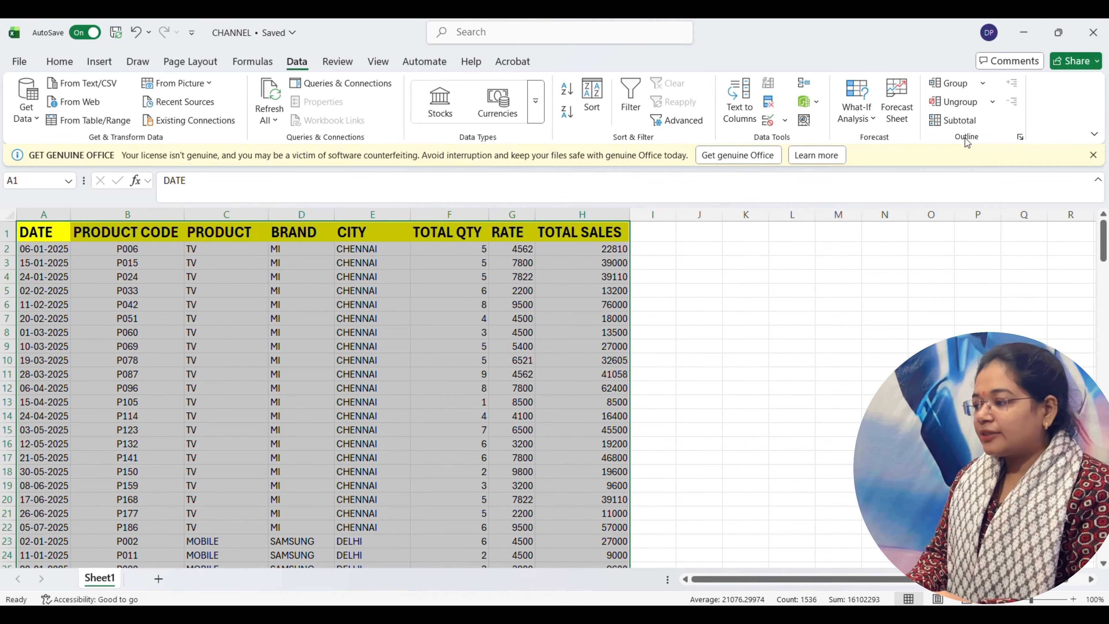
left_click(960, 122)
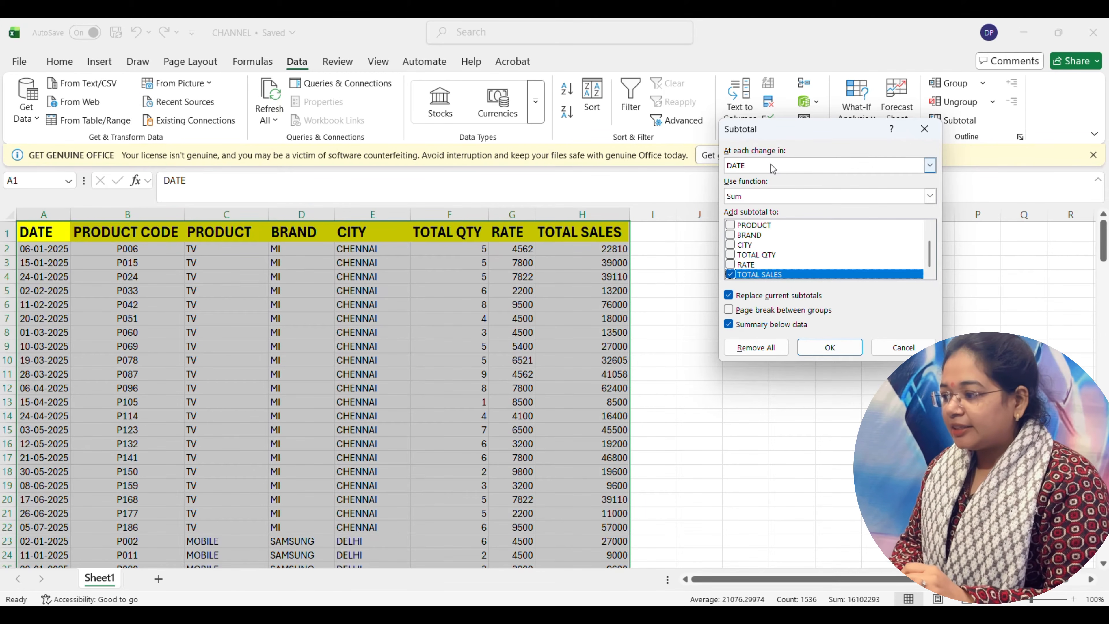
left_click(930, 166)
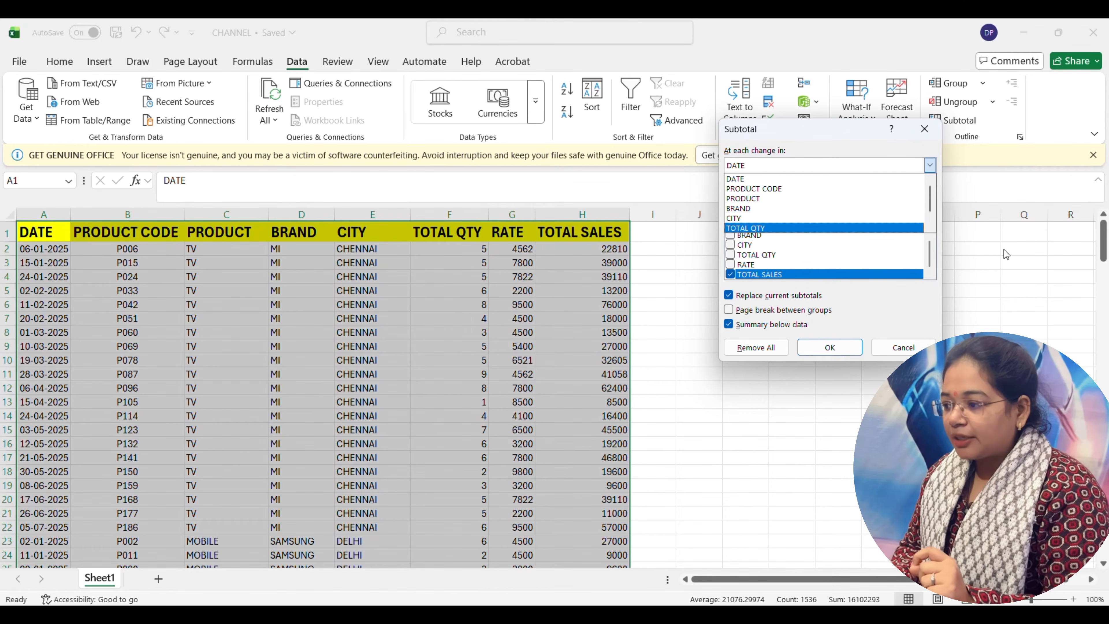
left_click(929, 167)
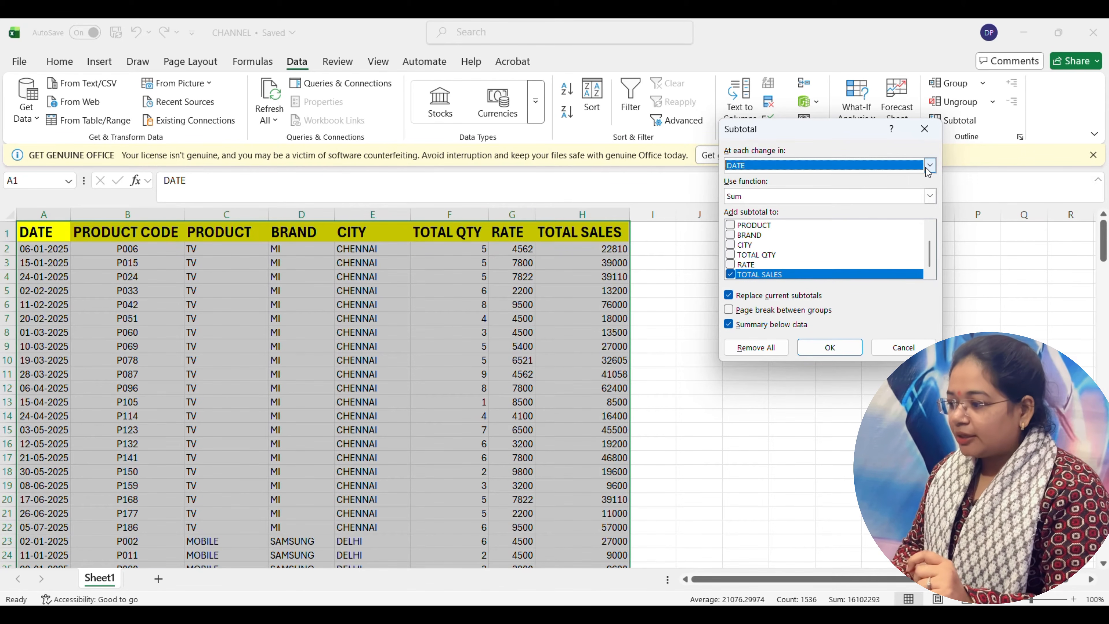
left_click(929, 167)
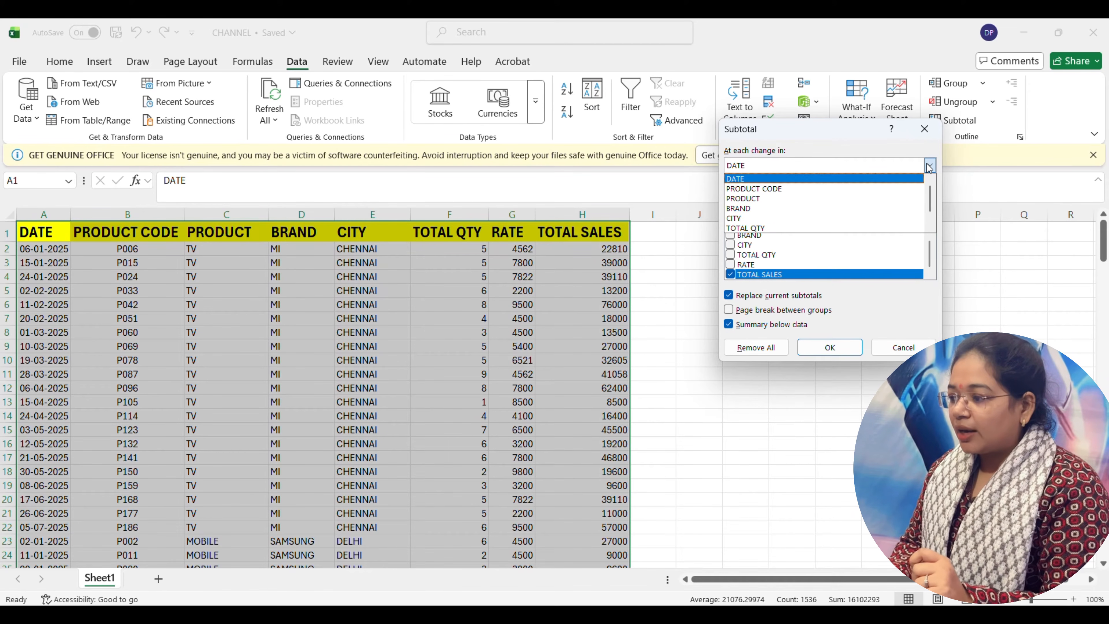
left_click(743, 218)
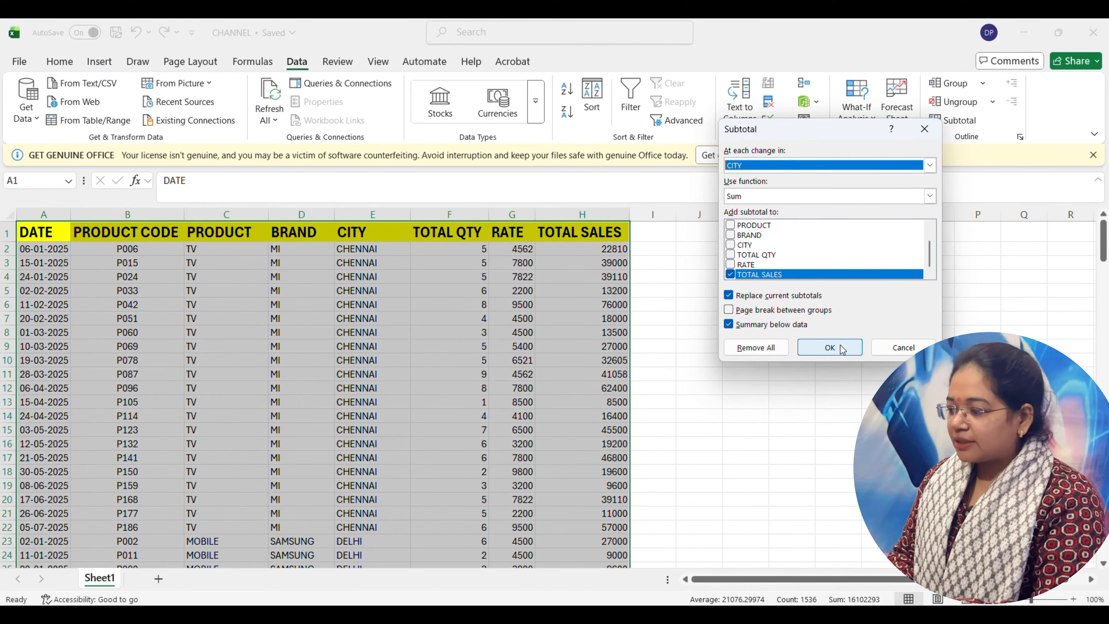
left_click(829, 347)
left_click(927, 374)
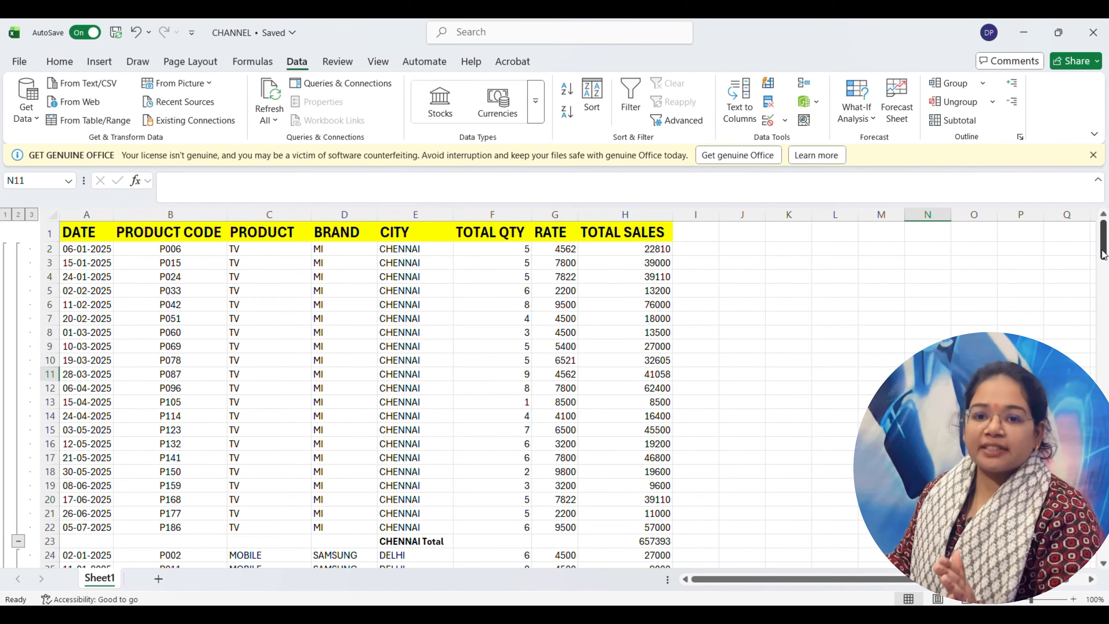
Examine the subtotal rows inserted after each city's records down through the table
left_click_drag(1101, 256, 1104, 304)
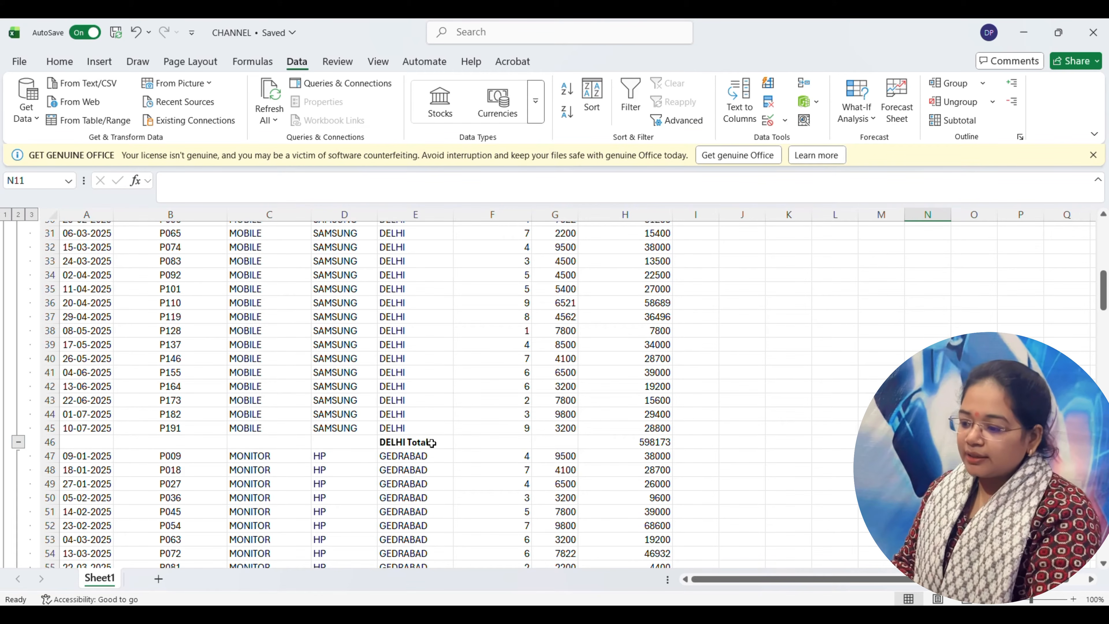
left_click_drag(1104, 297, 1105, 360)
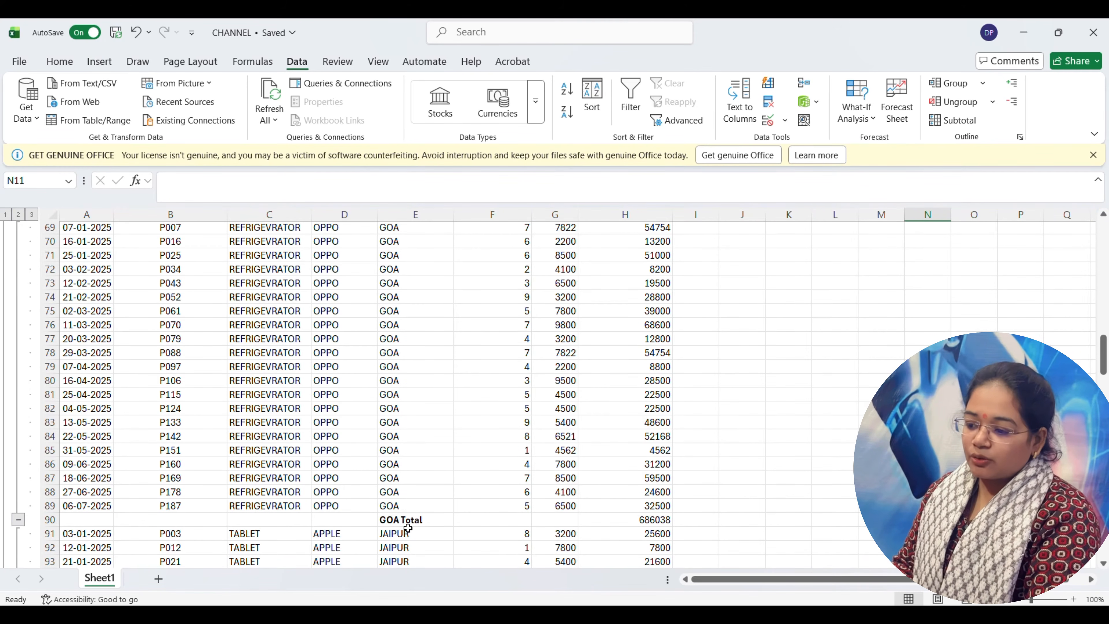
key("shift+Right")
key("shift+Right")
key("shift+Right")
key("shift+Right")
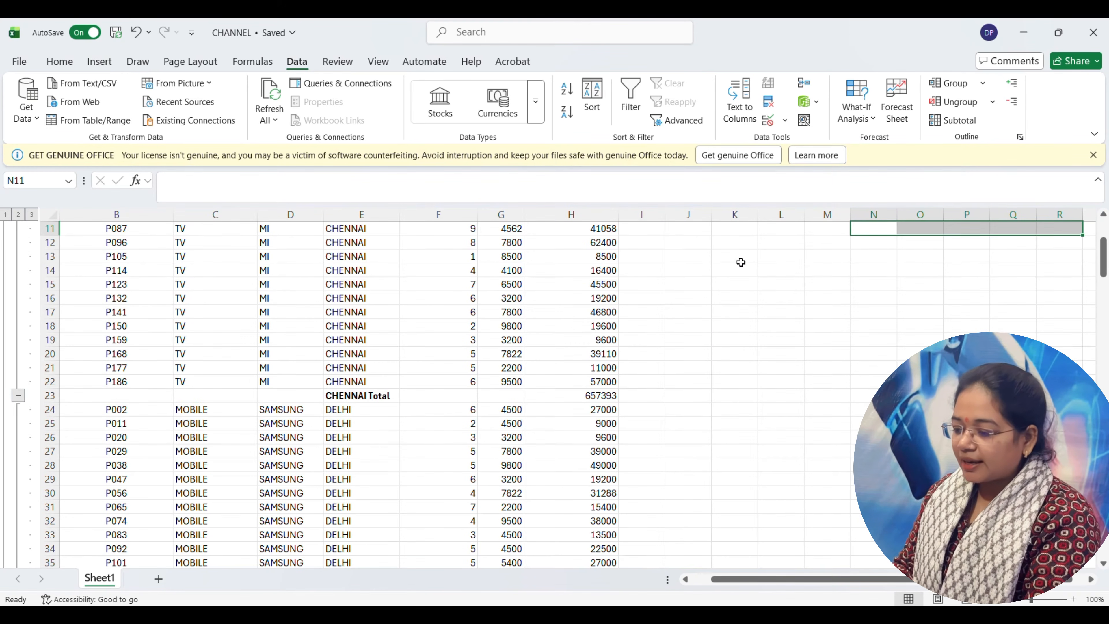
left_click_drag(1102, 264, 1102, 384)
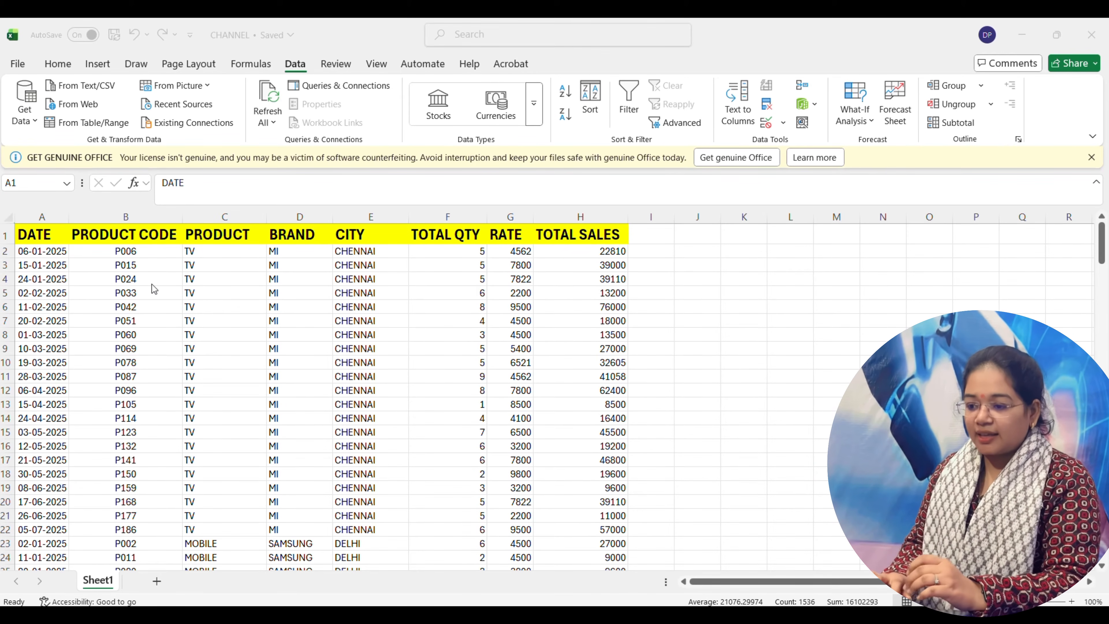
Turn on column filters for the whole sales table starting at the DATE header, and deselect the table
left_click(47, 233)
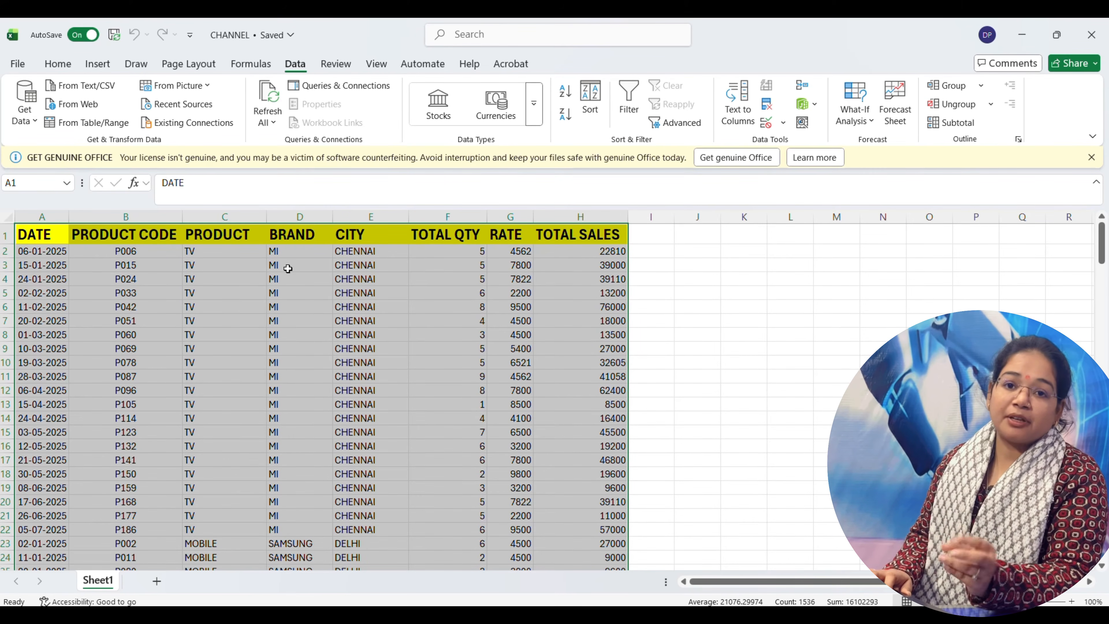
left_click(625, 117)
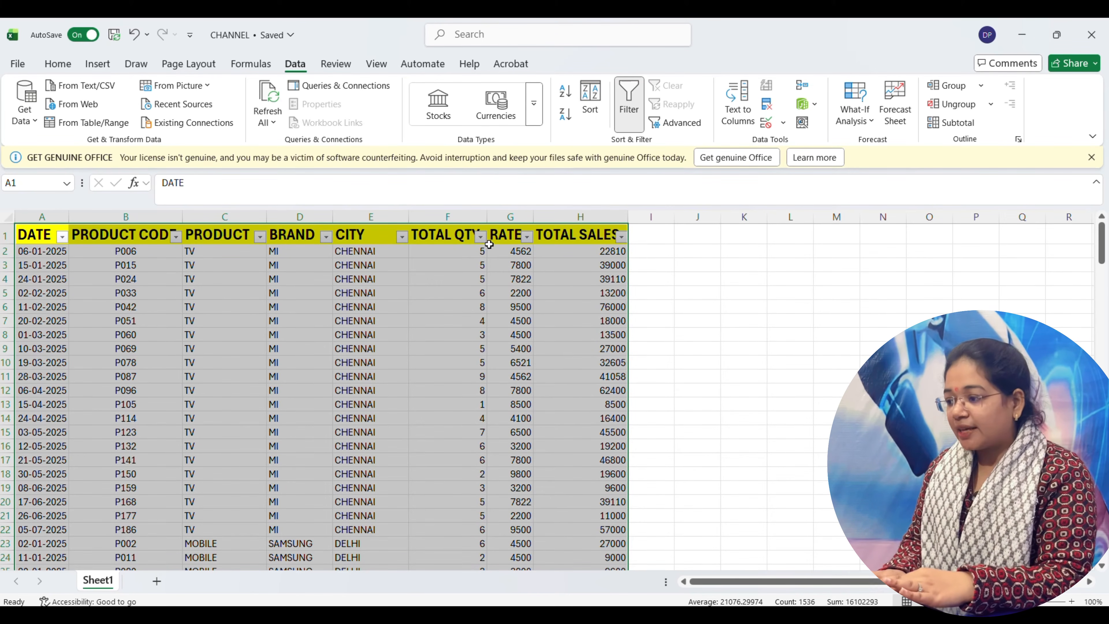
left_click(478, 249)
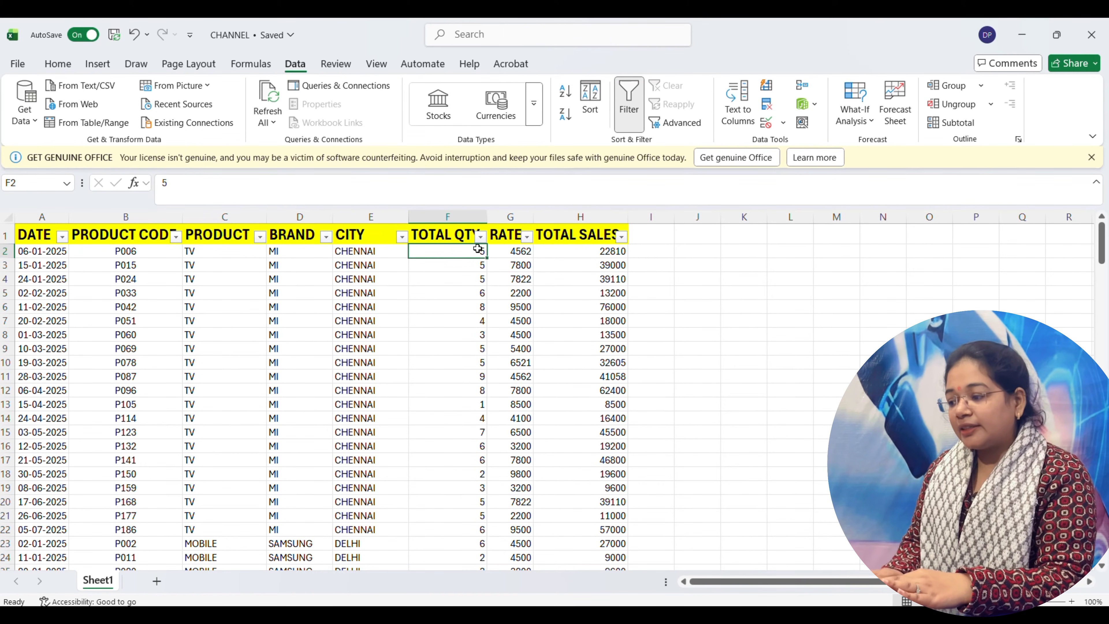
Filter the BRAND column to show only SAMSUNG records and look over the filtered rows
left_click(326, 238)
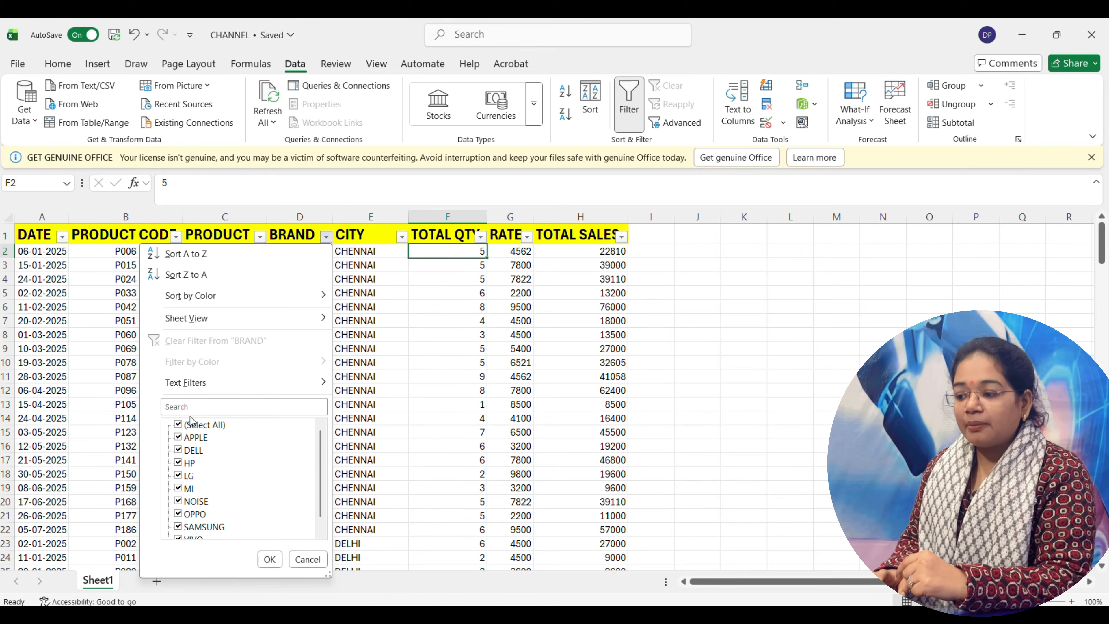
left_click(178, 425)
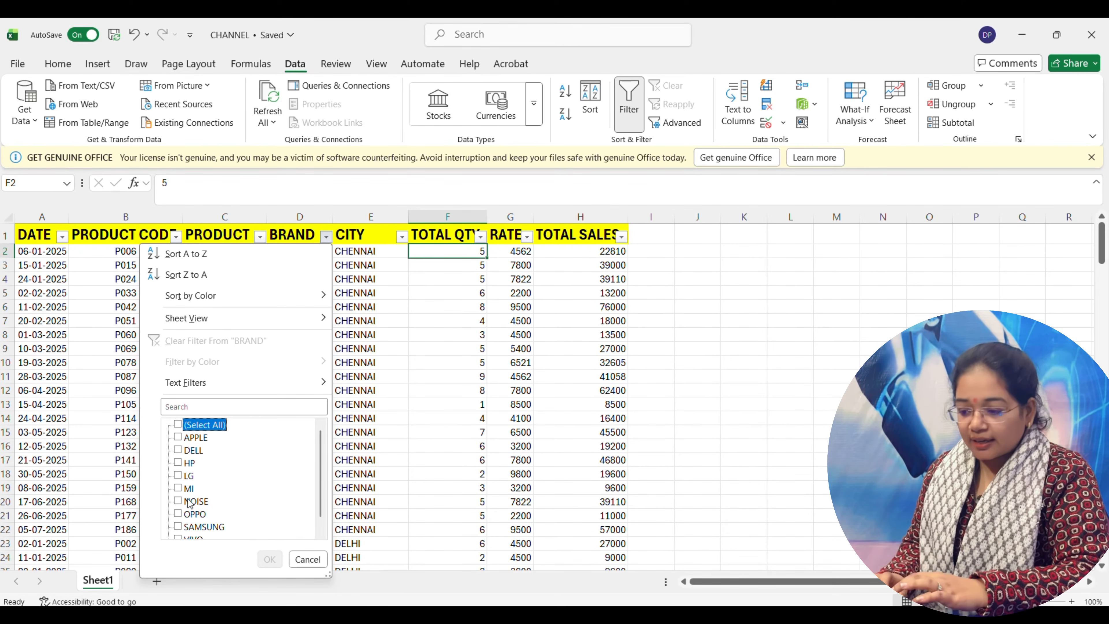
left_click(185, 528)
left_click(185, 527)
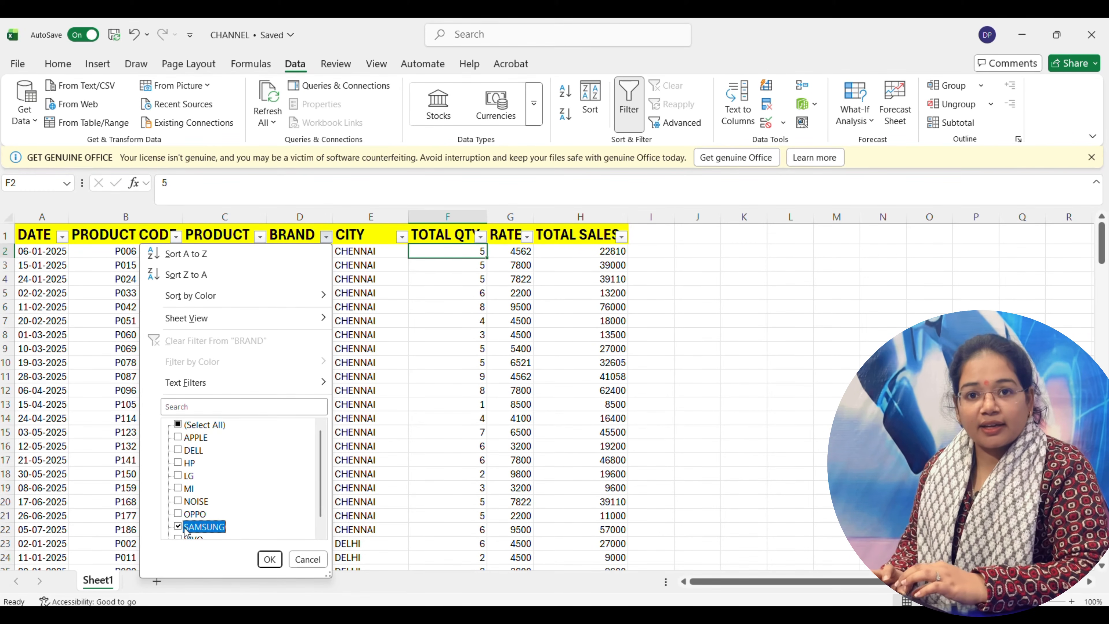
left_click(269, 559)
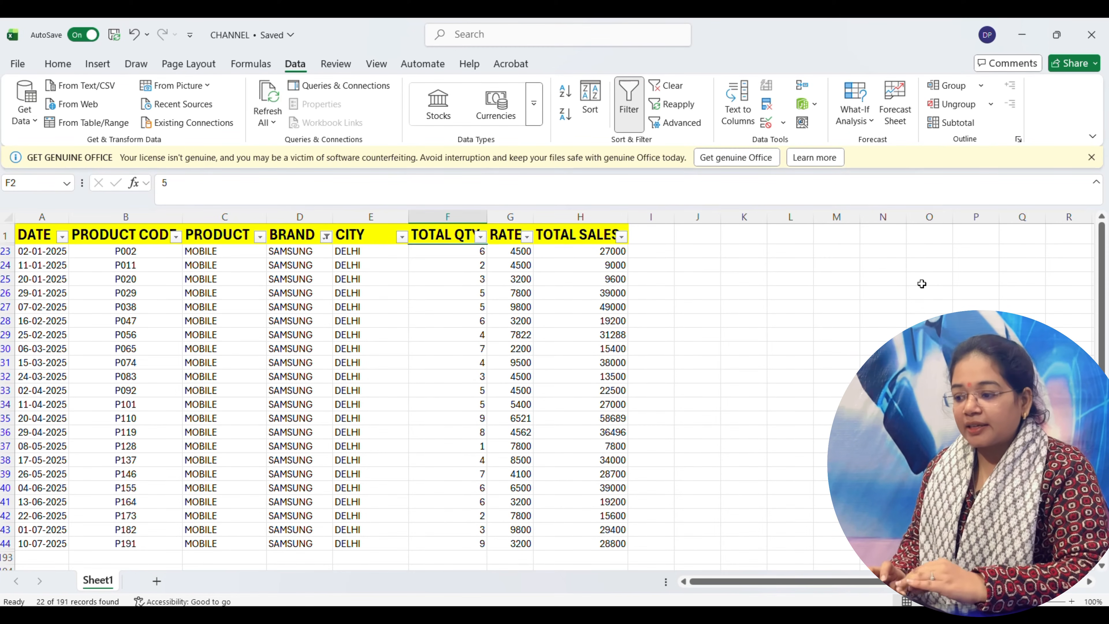
scroll(1105, 305, "down", 1)
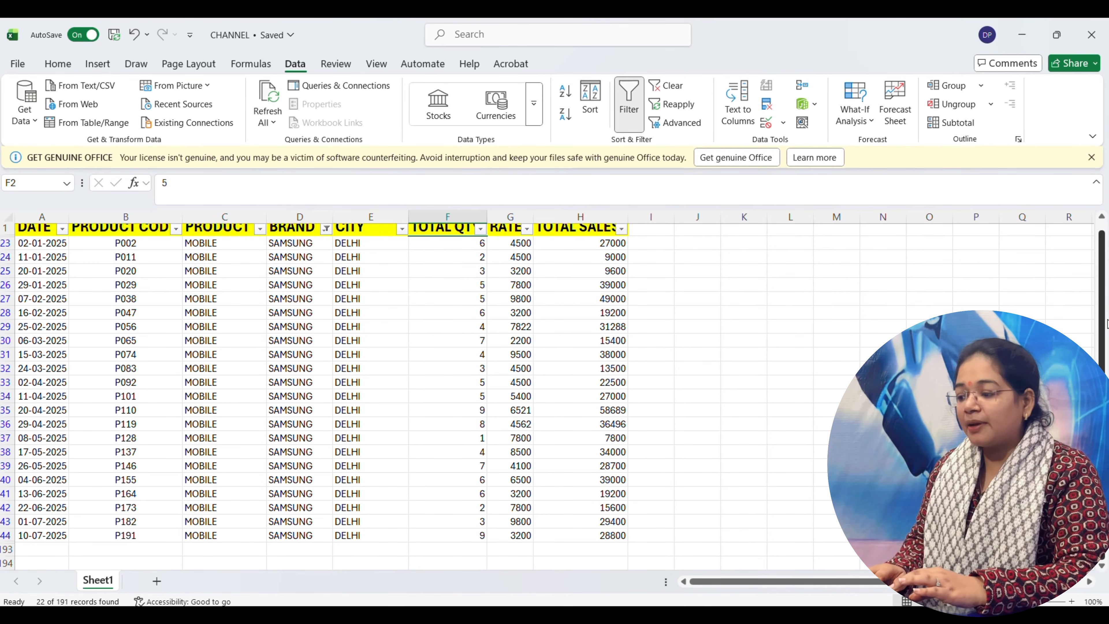
scroll(1106, 323, "up", 1)
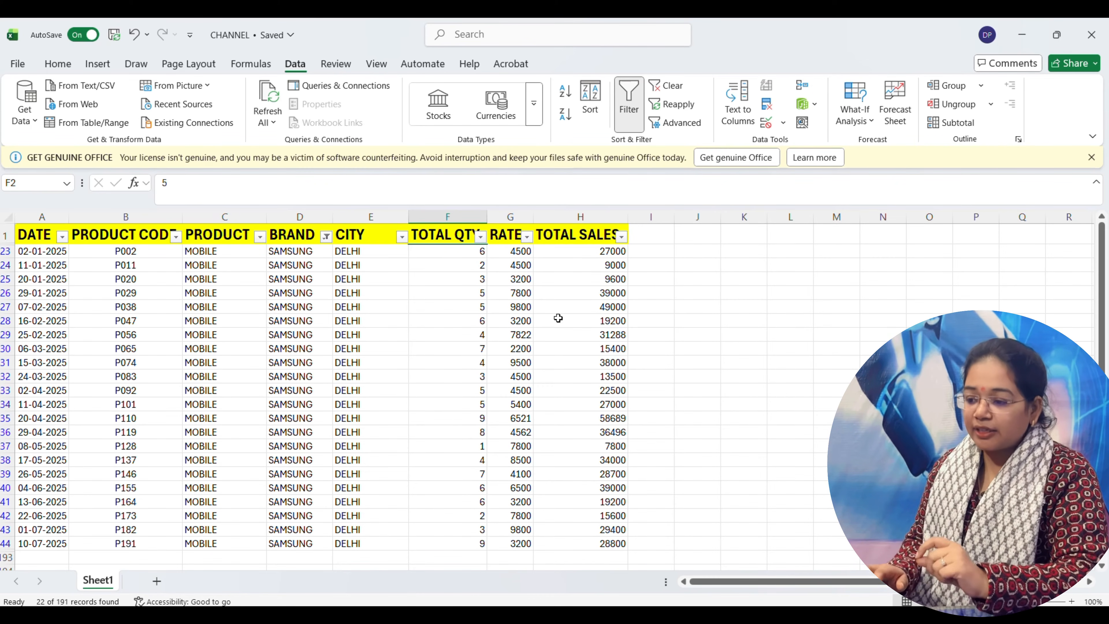
Check the filter choices of the CITY column, and clear the filter from the BRAND column
left_click(401, 237)
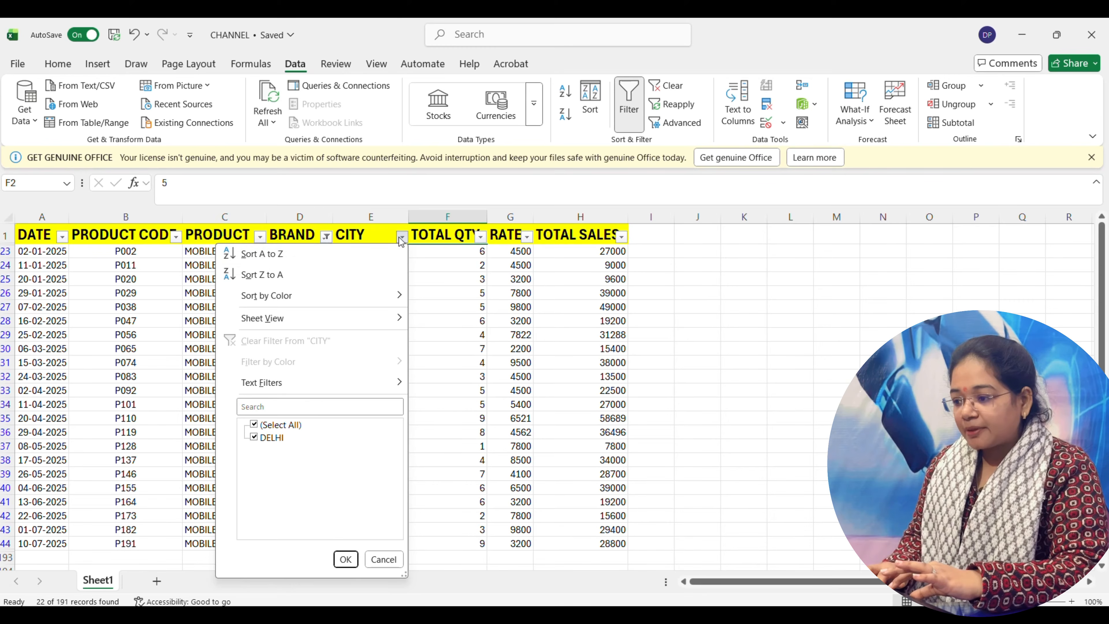
left_click(404, 231)
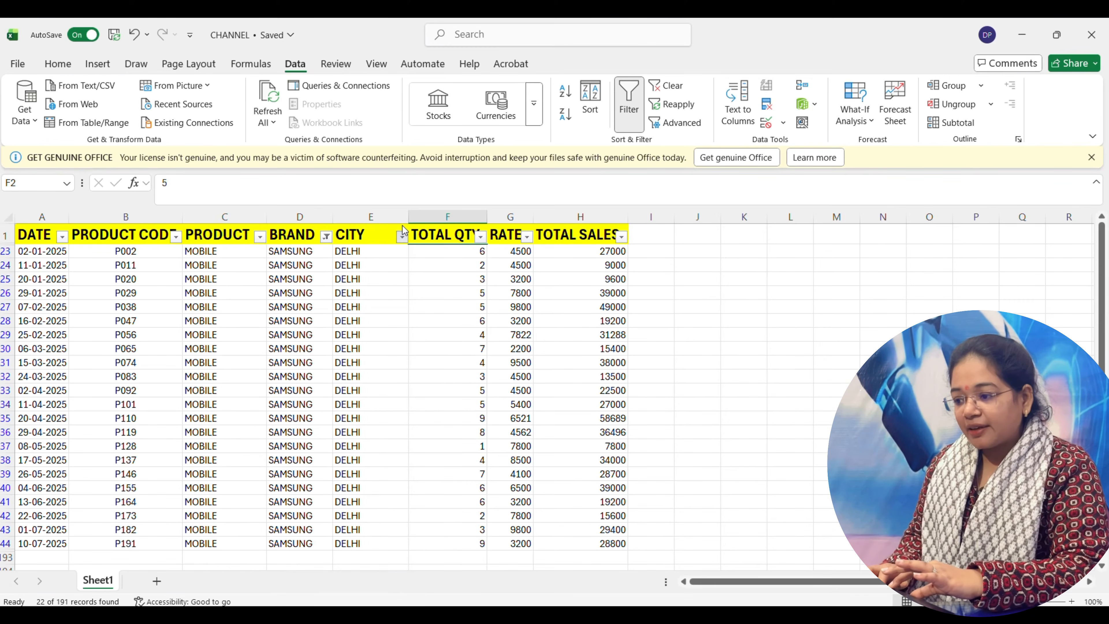
left_click(326, 236)
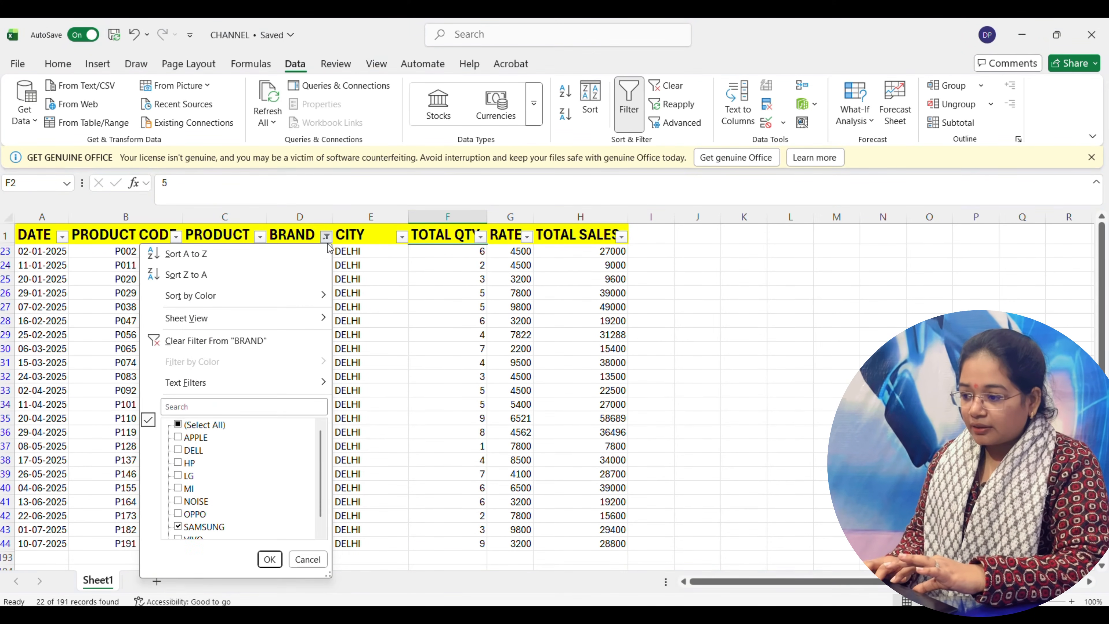
left_click(192, 343)
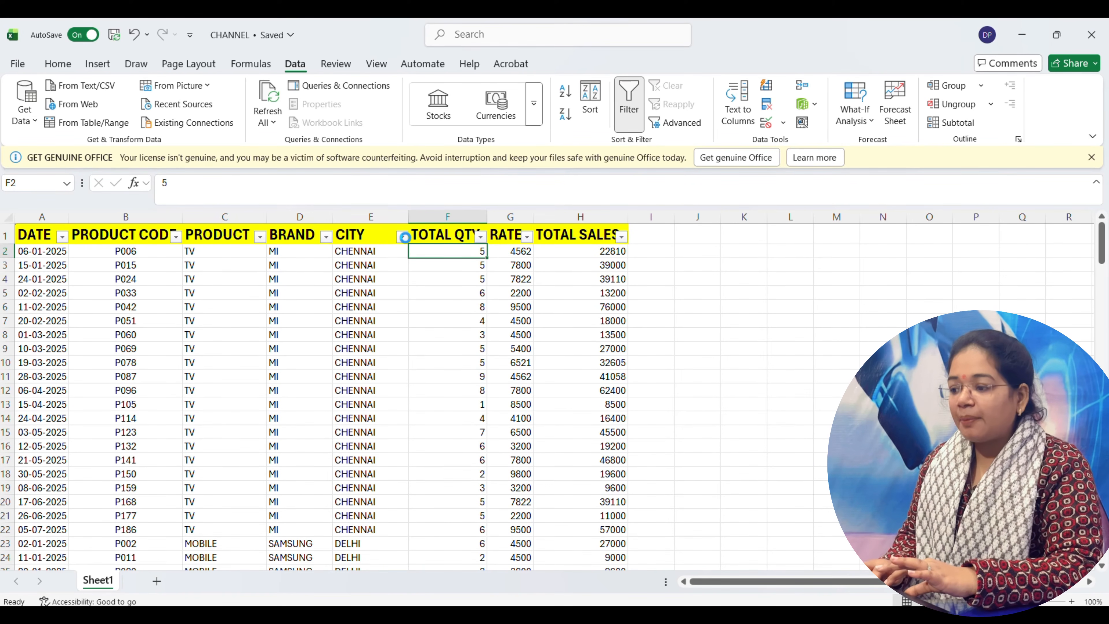
Filter the CITY column to show only DELHI and JAIPUR records, and clear that filter again
left_click(402, 236)
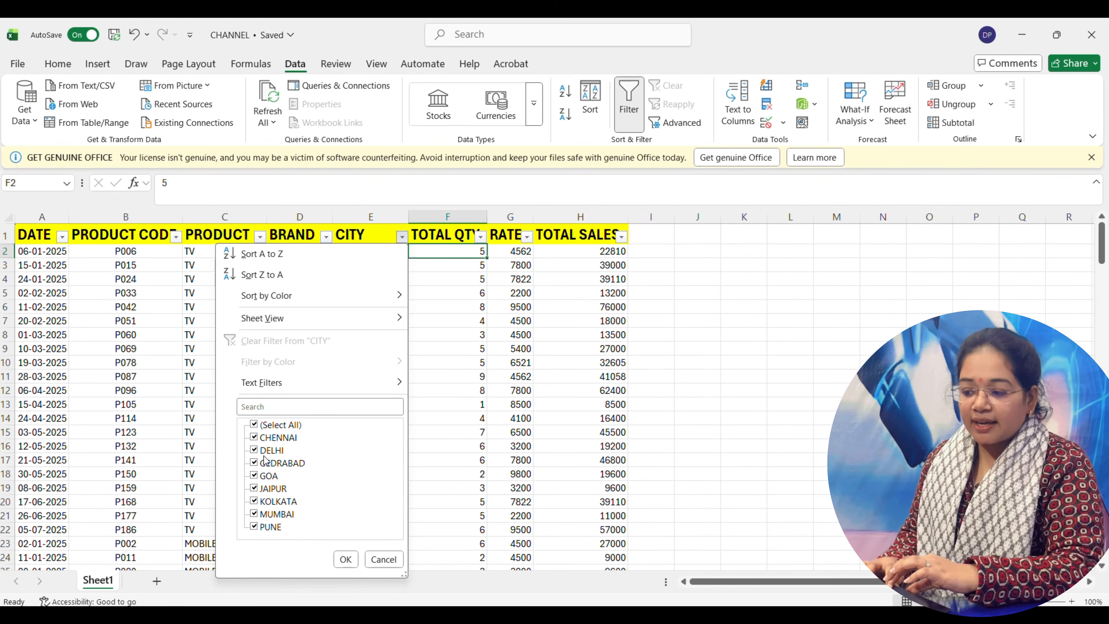
left_click(254, 426)
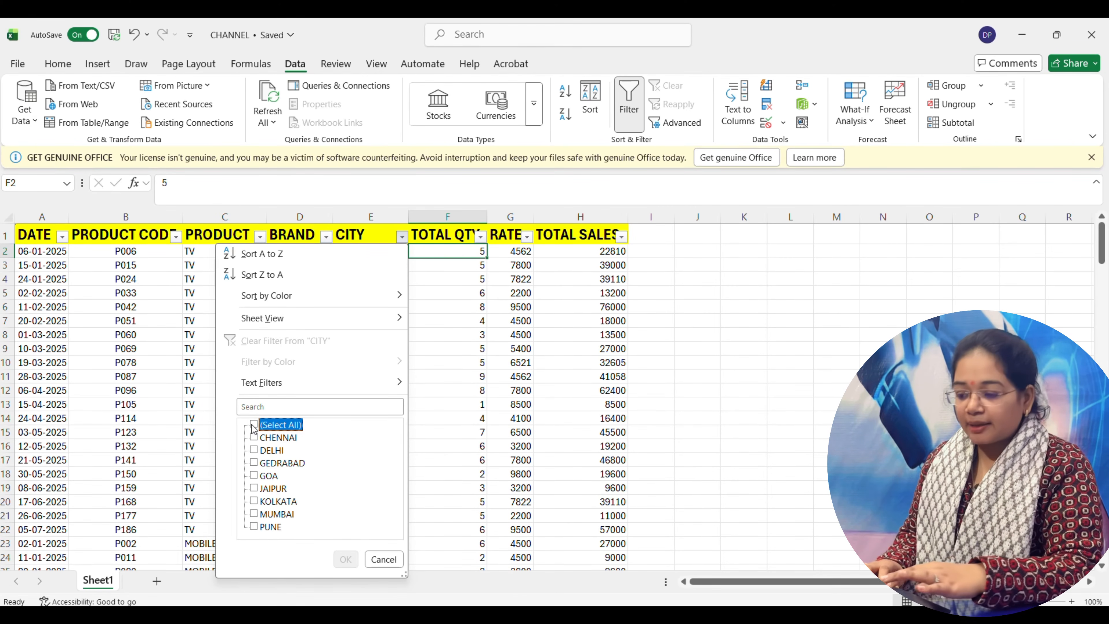
left_click(254, 450)
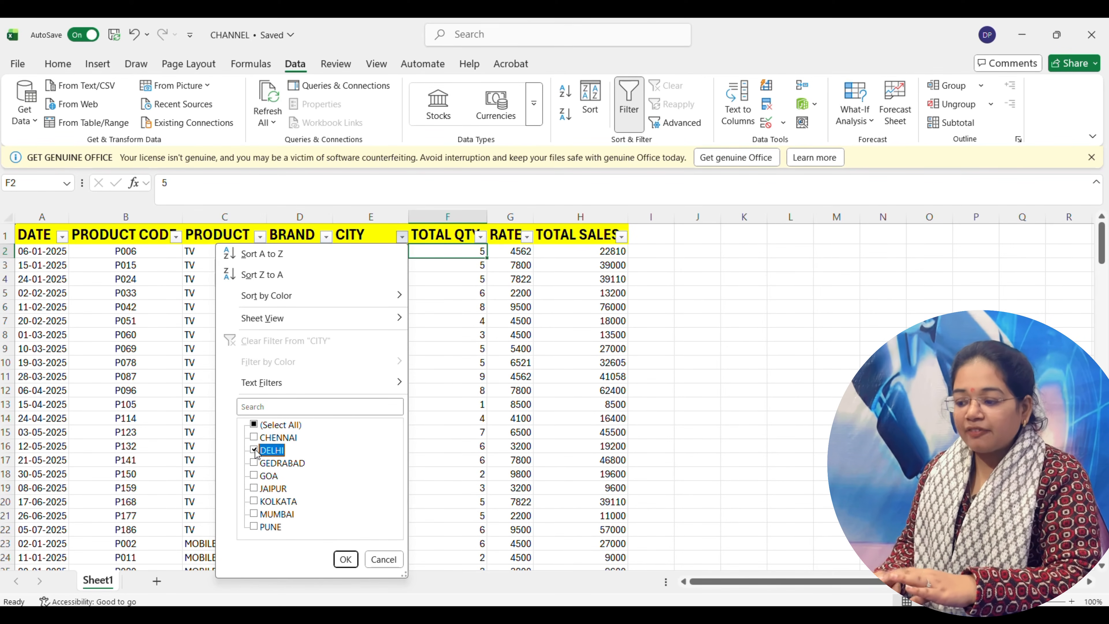
left_click(254, 489)
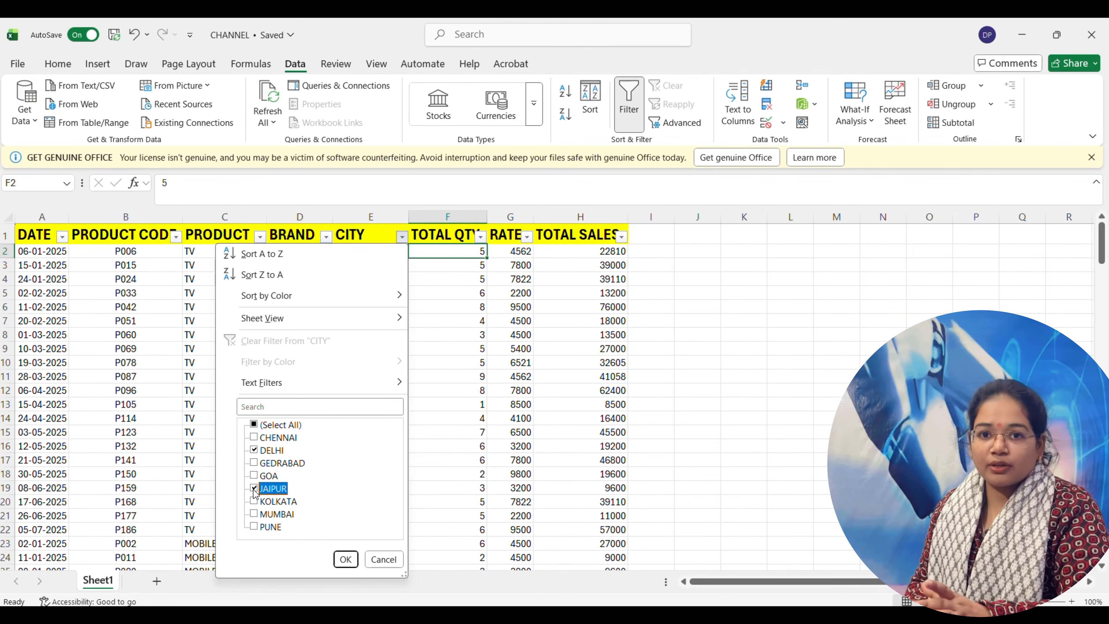
left_click(351, 557)
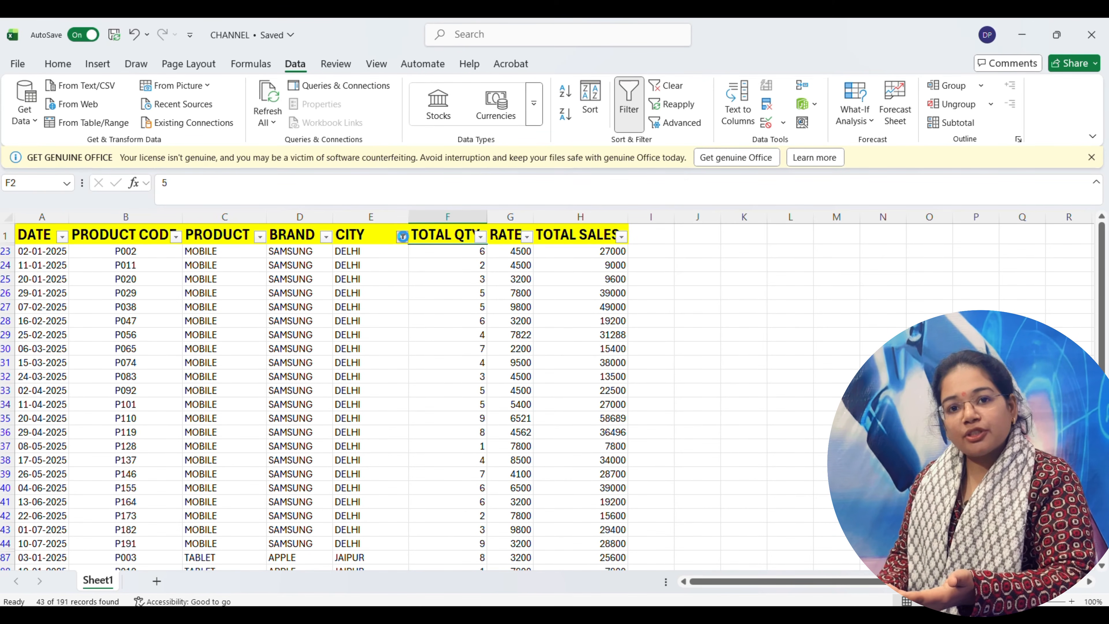
left_click(401, 237)
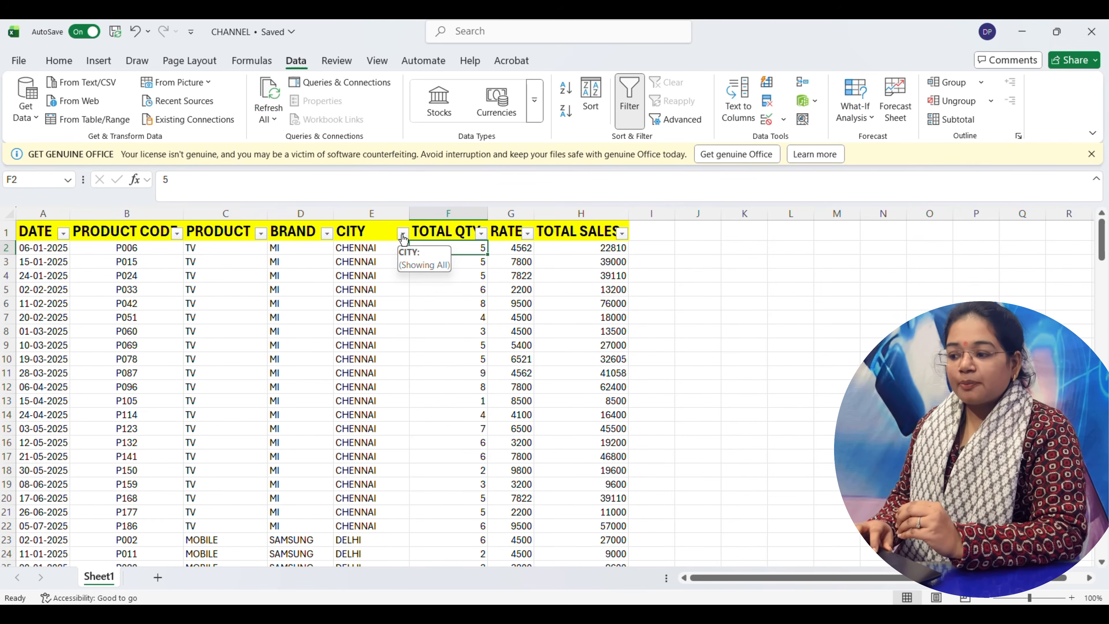
Filter the CITY column to show only the DELHI records
left_click(402, 236)
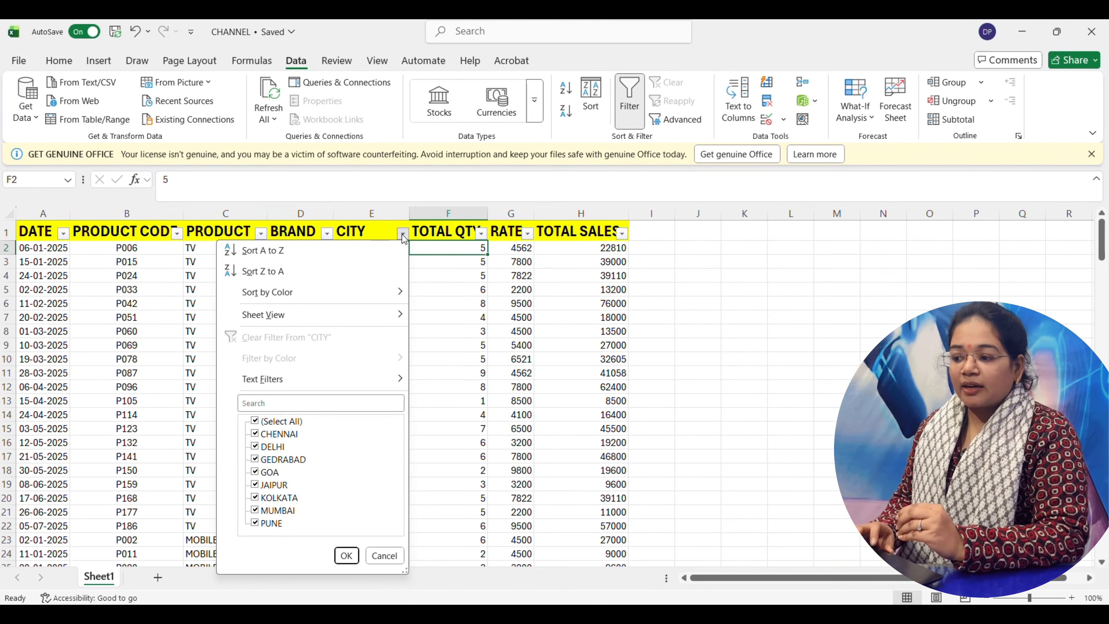
left_click(255, 421)
left_click(255, 446)
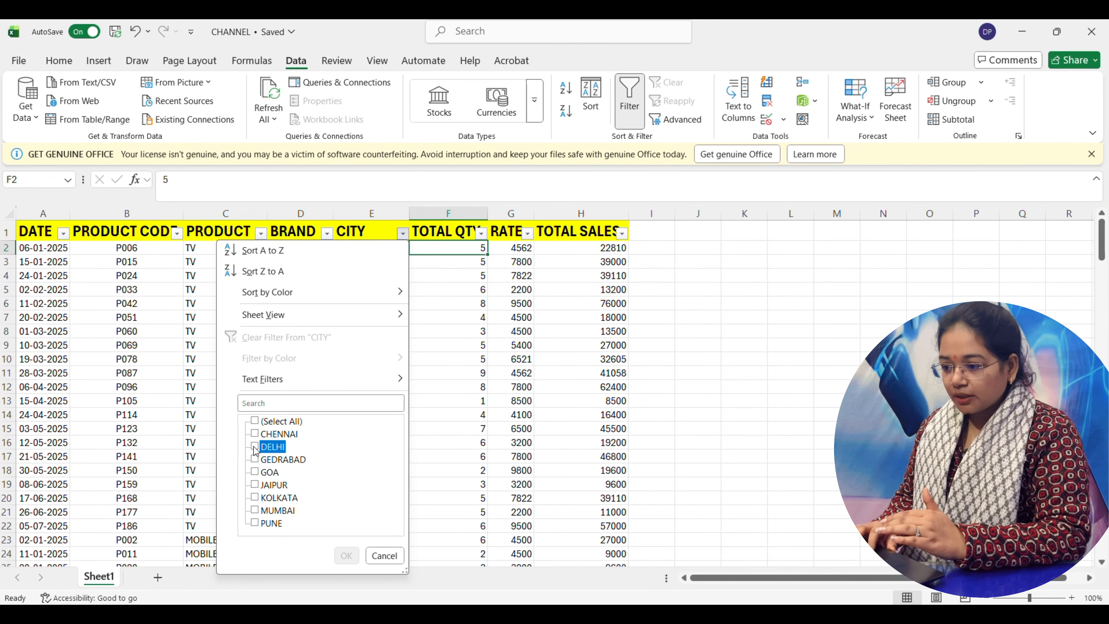
left_click(347, 556)
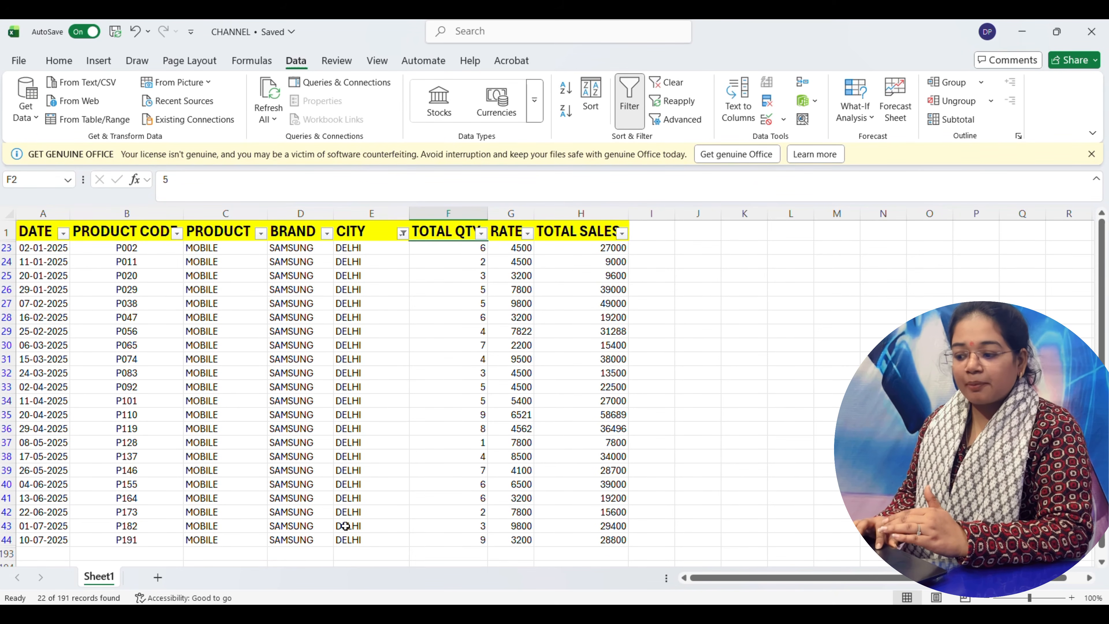
Clear the filter from the CITY column and turn off the column filters for the whole sales table
left_click(402, 233)
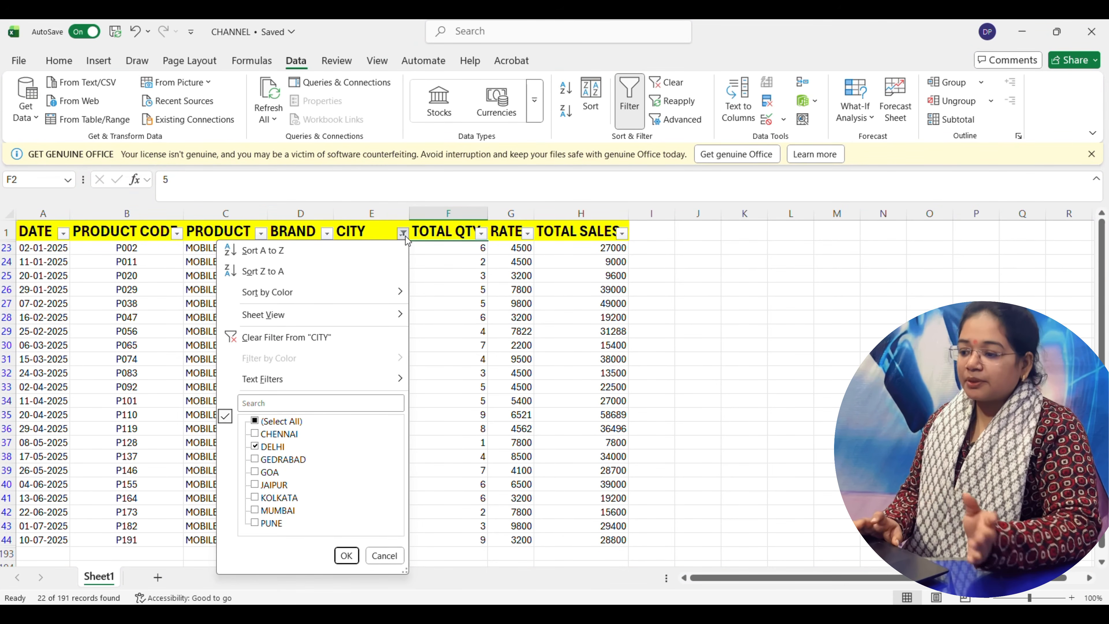
key("Escape")
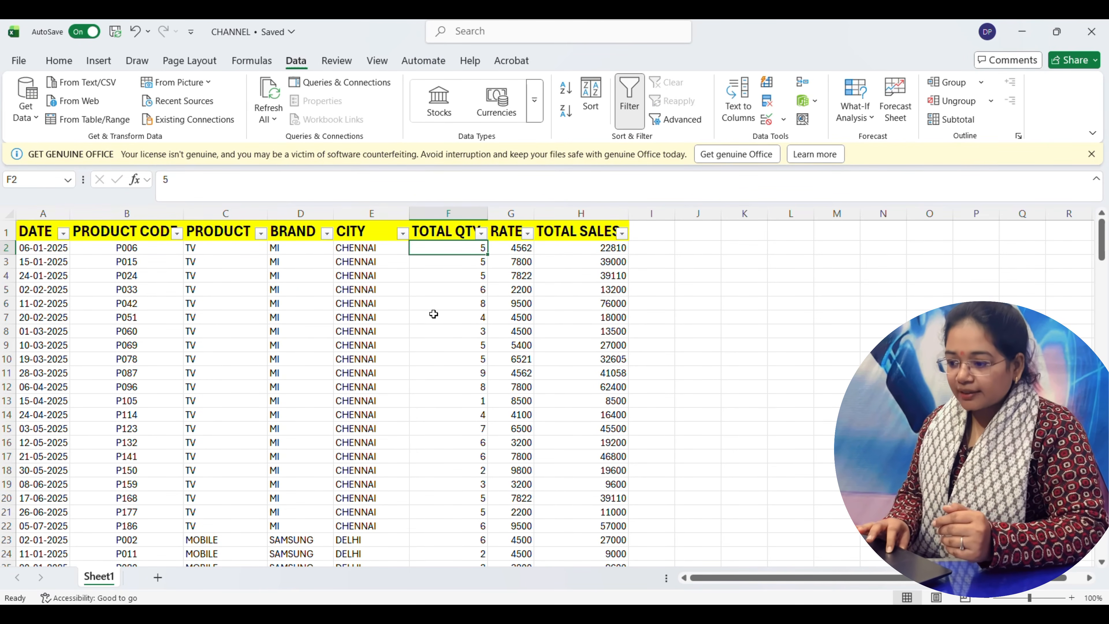
left_click(638, 108)
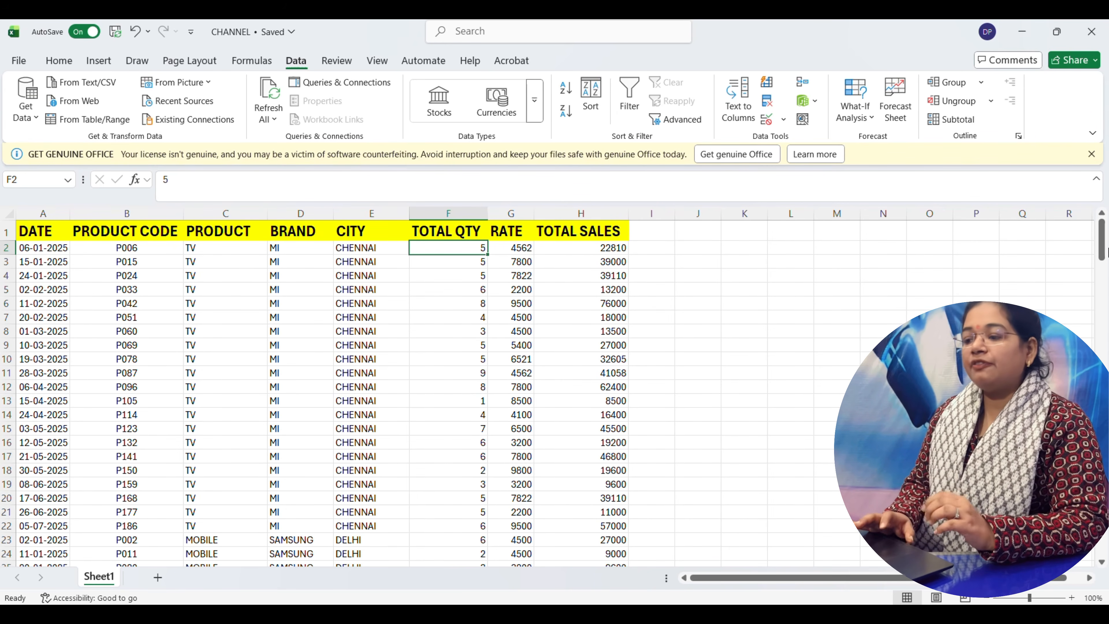
left_click_drag(1107, 249, 1107, 284)
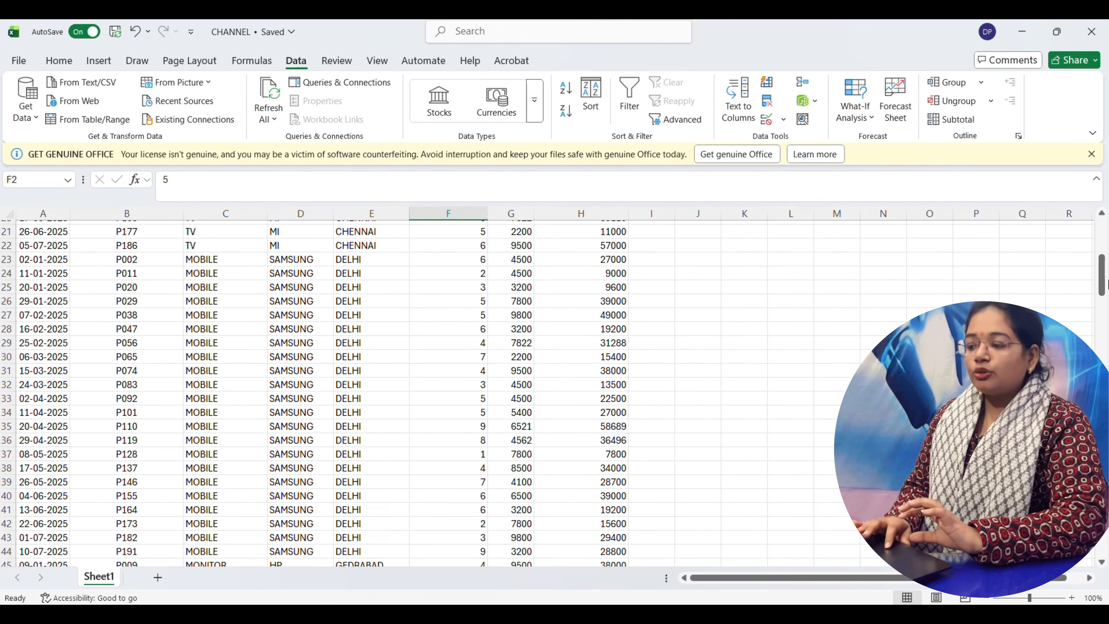